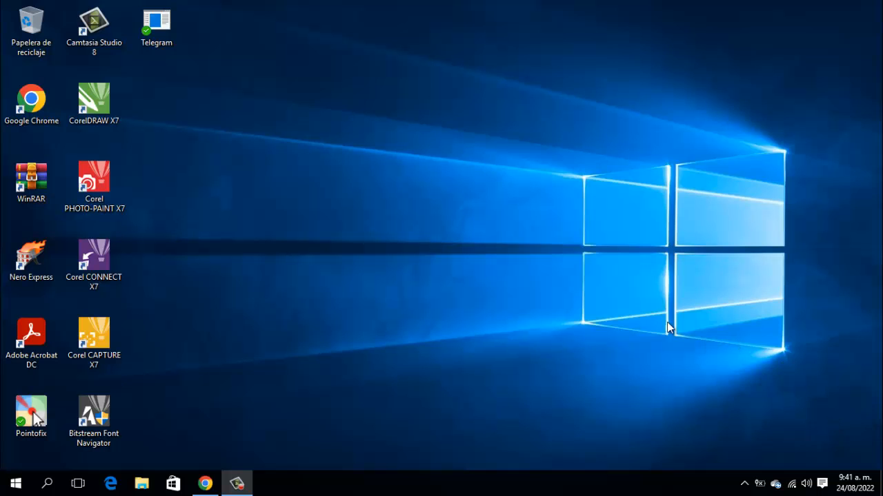
# - Open the Work Project database from D:\documentos 2022\clientes asus 2022\client folder\aplicativo
pyautogui.click(142, 483)
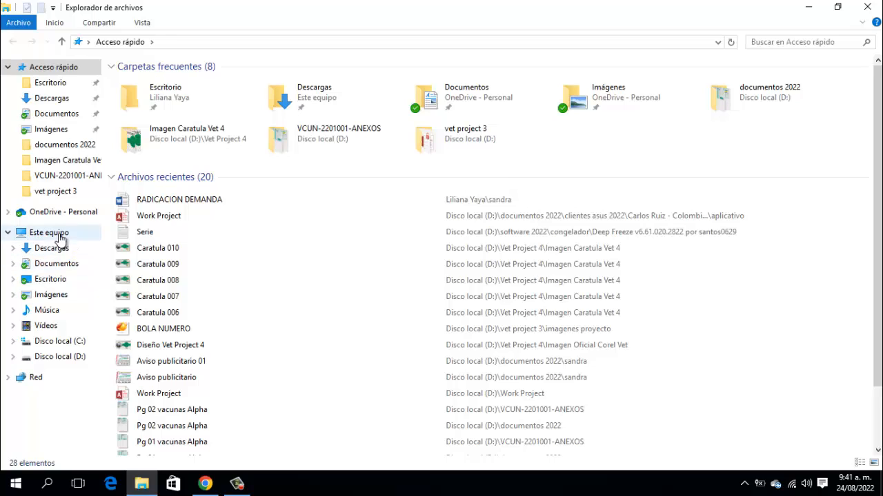
pyautogui.click(60, 236)
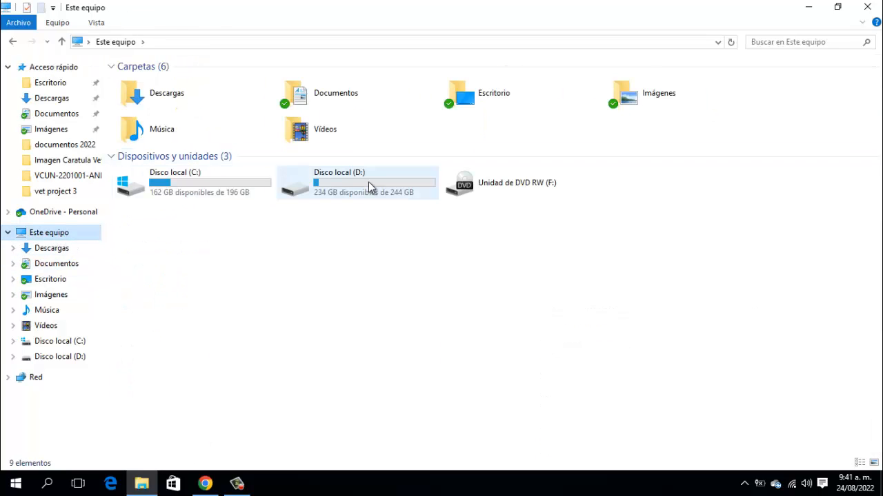
pyautogui.doubleClick(367, 180)
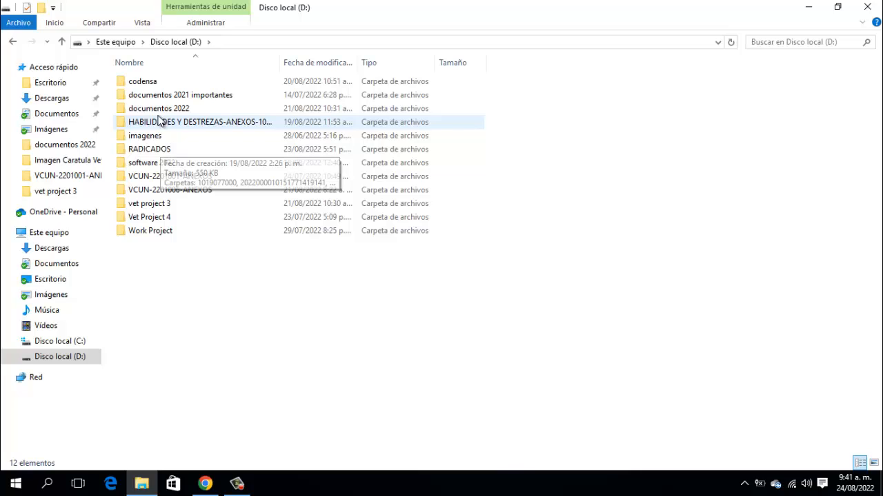
pyautogui.doubleClick(159, 108)
pyautogui.doubleClick(177, 83)
pyautogui.doubleClick(177, 84)
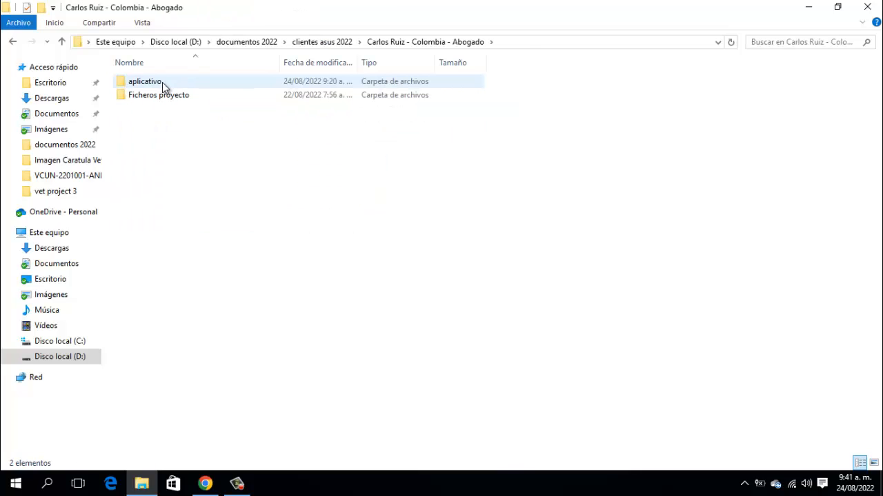
pyautogui.doubleClick(162, 82)
pyautogui.doubleClick(162, 82)
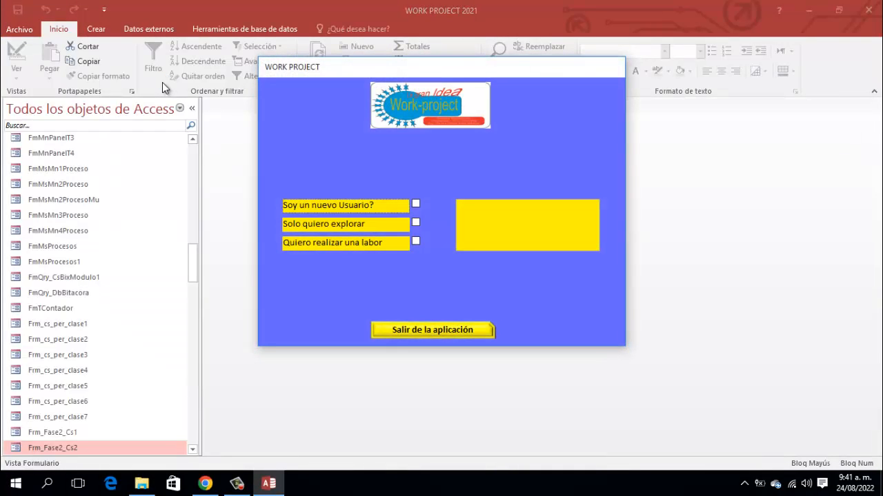
# - Log in to Work Project as the administrator user with its password to reach PANEL PRINCIPAL
pyautogui.click(416, 240)
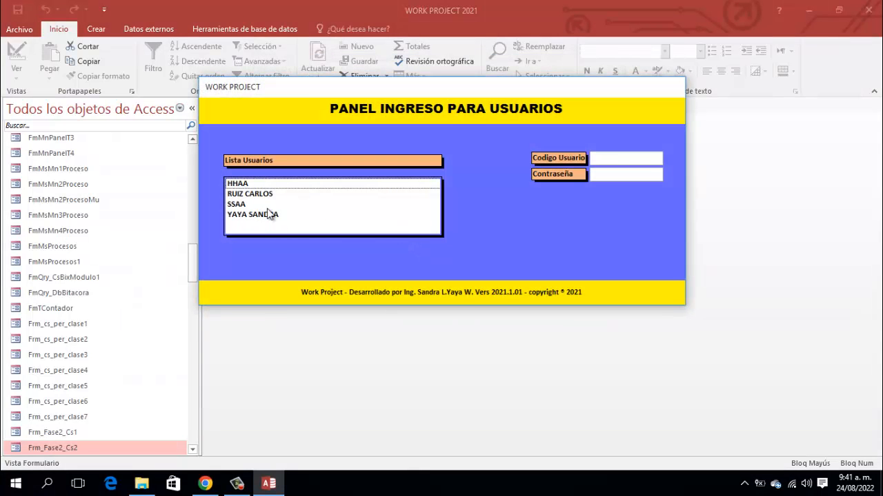
pyautogui.click(267, 215)
pyautogui.press('Tab')
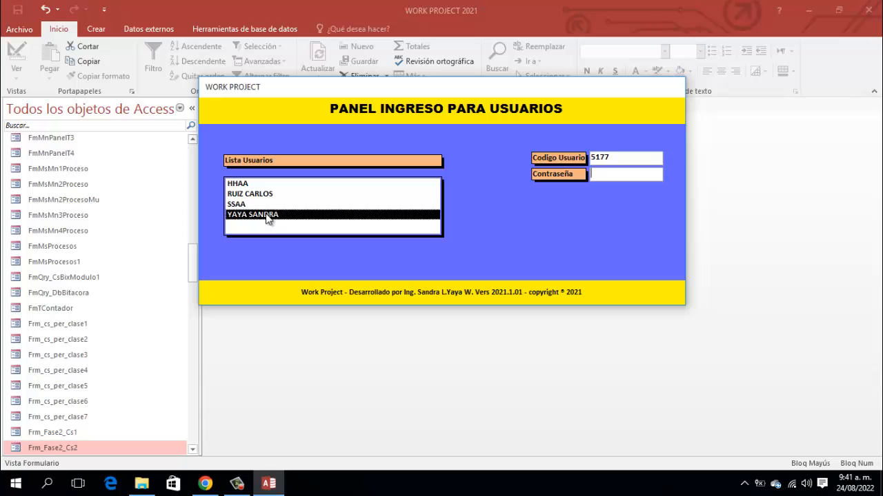
pyautogui.write('****')
pyautogui.press('Return')
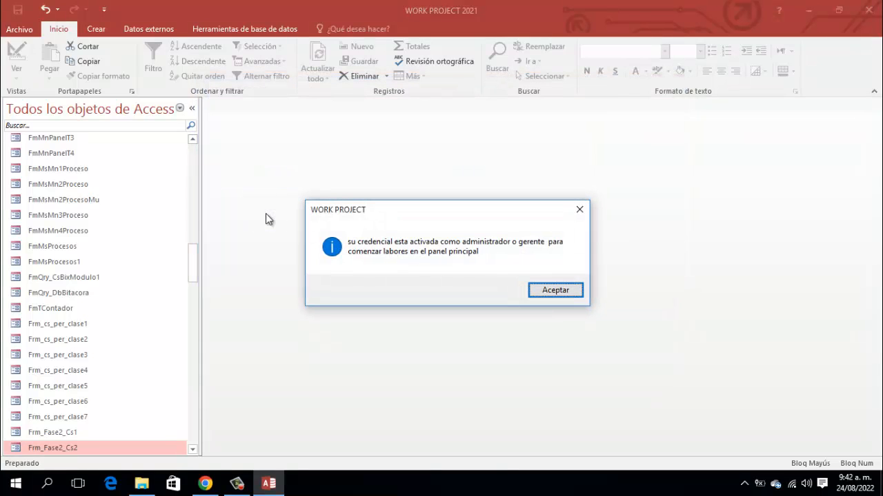
pyautogui.press('Return')
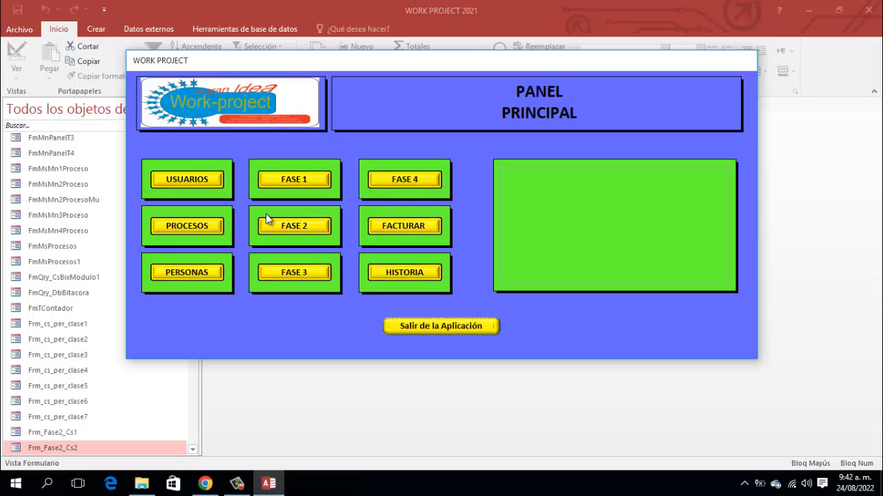
# - Open the FASE 2 module from the PANEL PRINCIPAL
pyautogui.moveTo(272, 224)
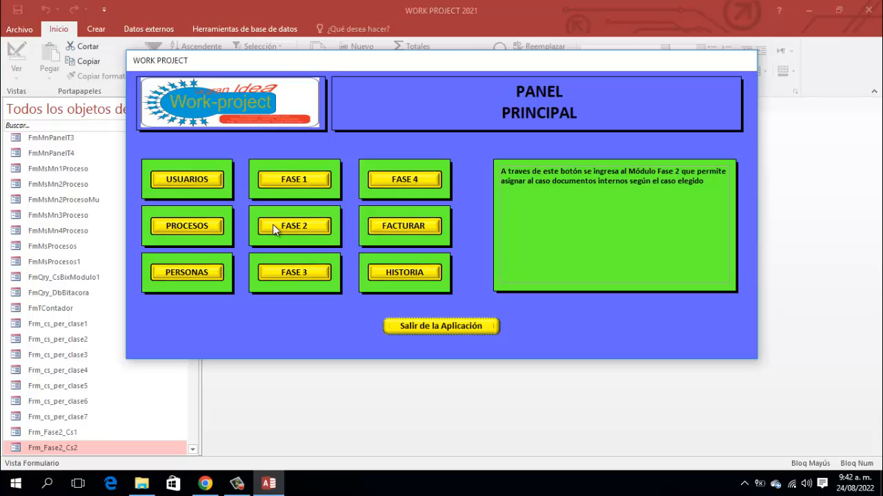
pyautogui.click(272, 224)
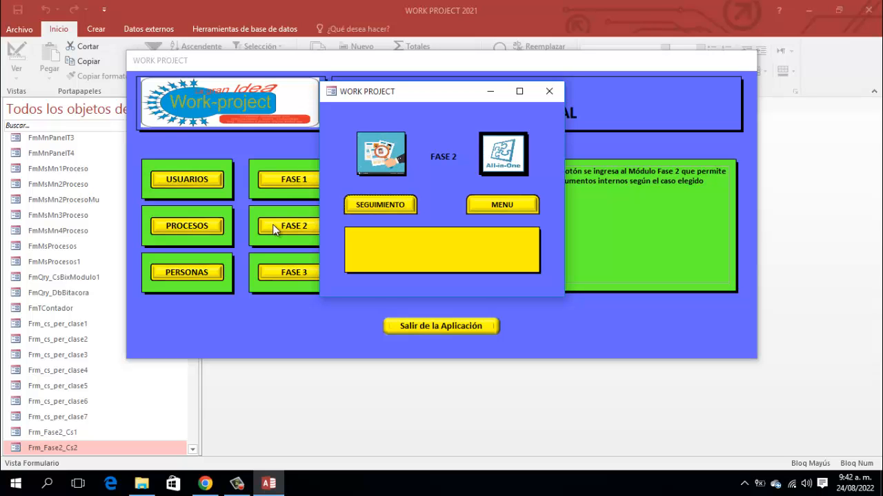
# - Open SEGUIMIENTO to list the three Fase 2 cases, CASO-2208001 through CASO-2208003
pyautogui.click(393, 205)
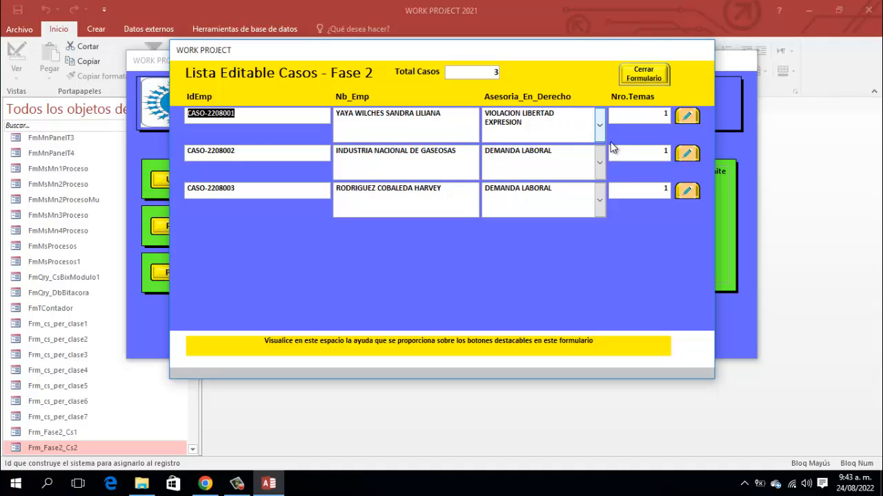
# - Open CASO-2208002's Apertura registro Datos Infractor y CUP record for editing
pyautogui.click(688, 154)
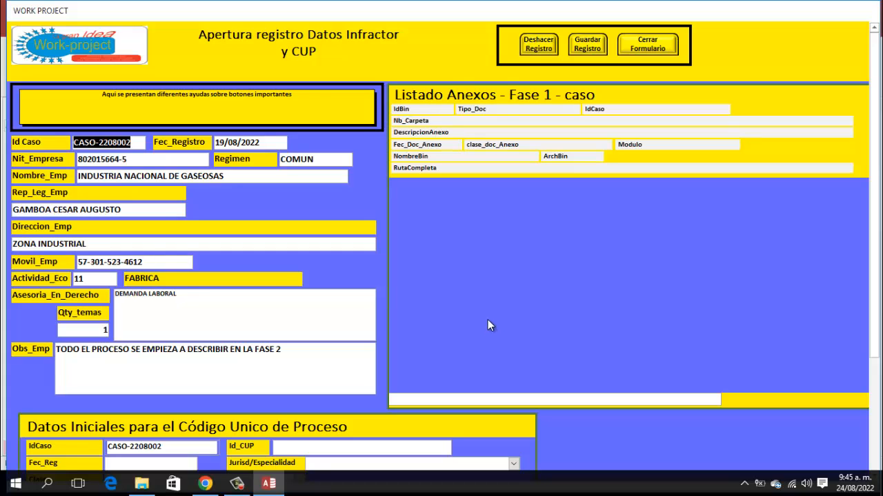
# - Switch to CASO-2208001's record to review its three annexes, then close it and clear notifications
pyautogui.click(639, 44)
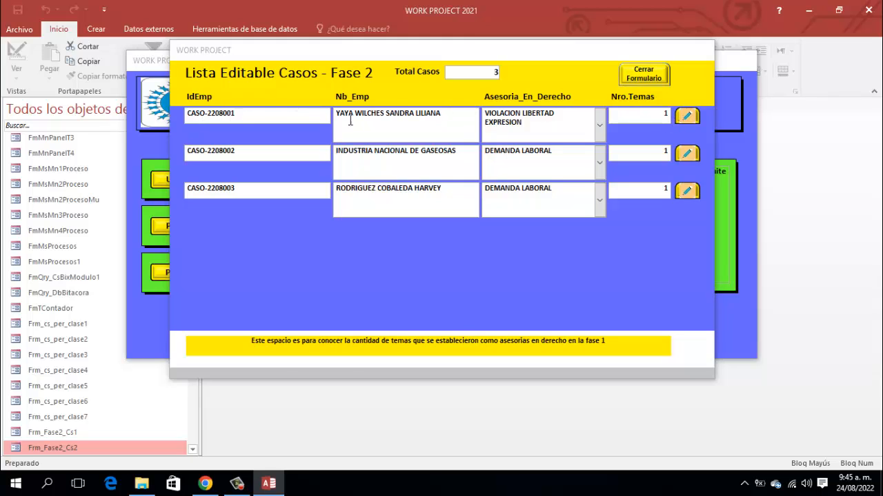
pyautogui.click(687, 117)
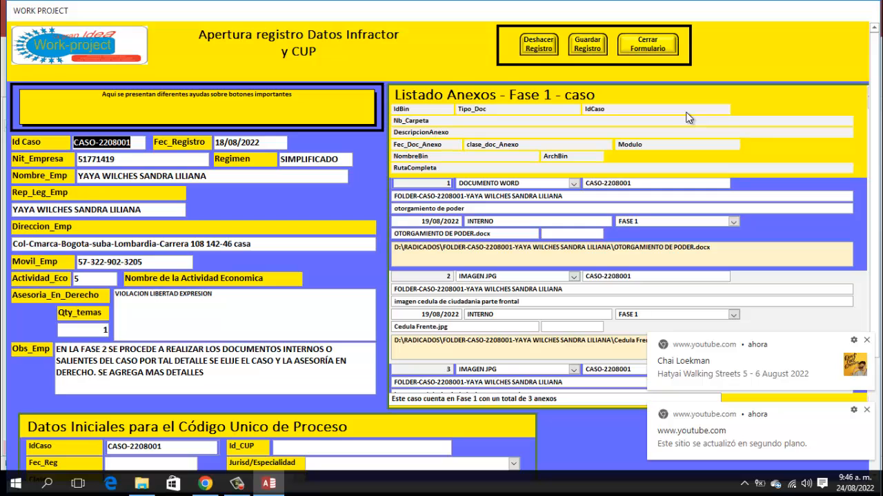
pyautogui.click(651, 43)
pyautogui.click(867, 411)
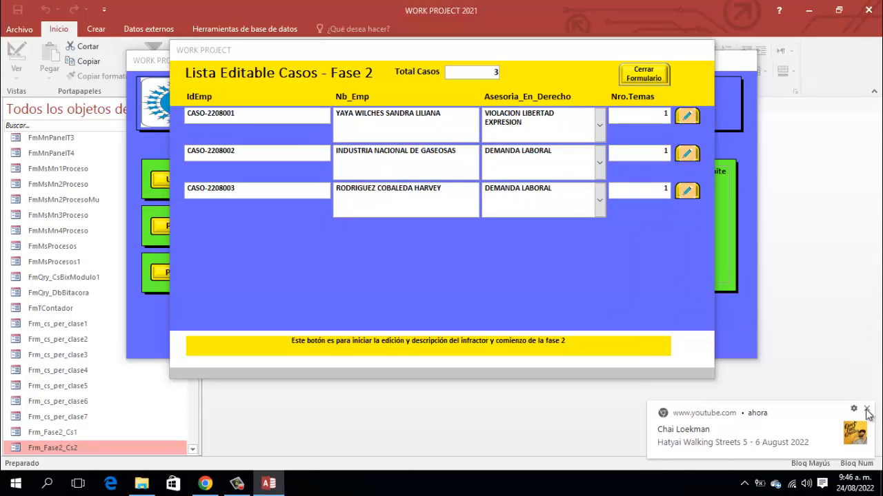
pyautogui.click(867, 411)
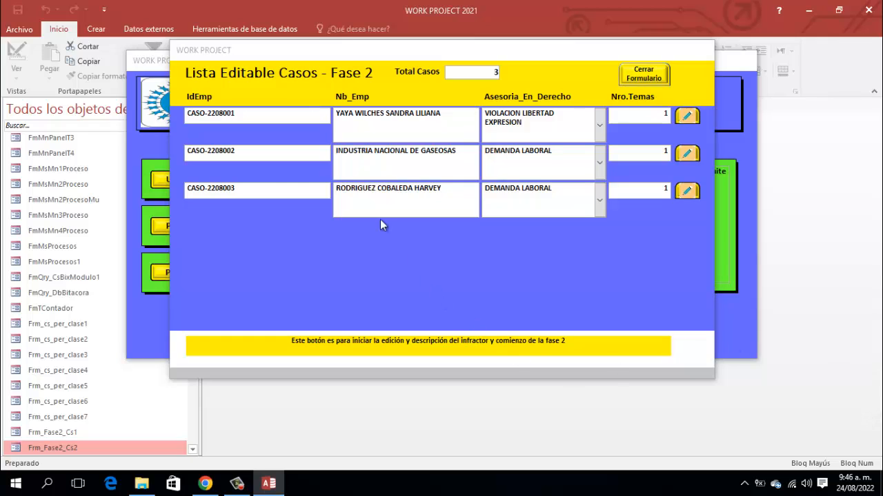
# - Reopen CASO-2208002's record and move into its empty Código Unico de Proceso section
pyautogui.click(687, 154)
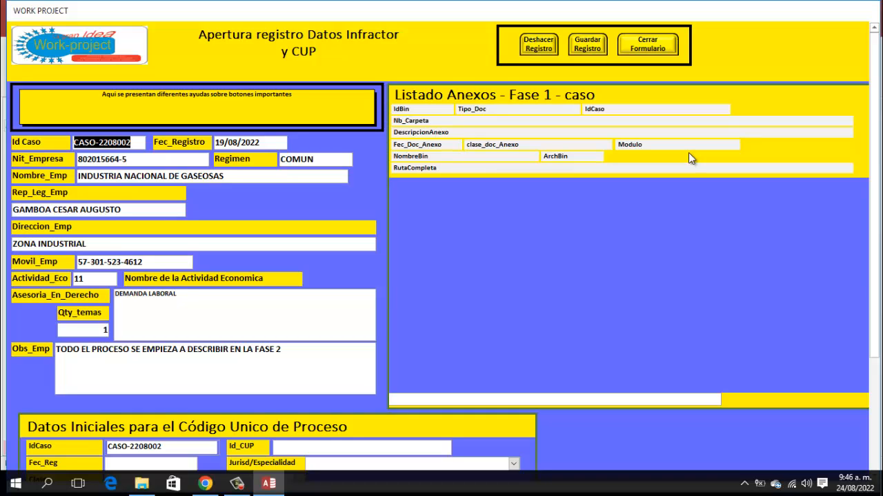
pyautogui.press('Return')
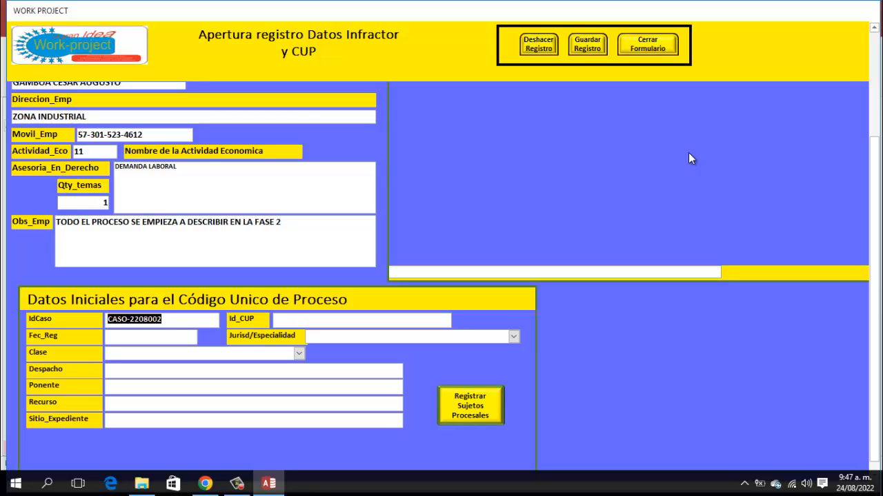
# - Enter CASO-2208002's full 23-digit process code in the Id_CUP field, correcting a typo
pyautogui.press('Tab')
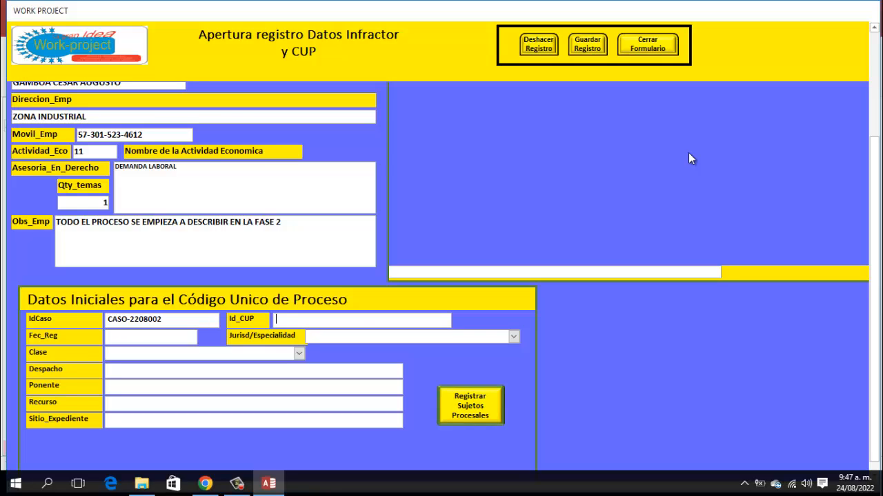
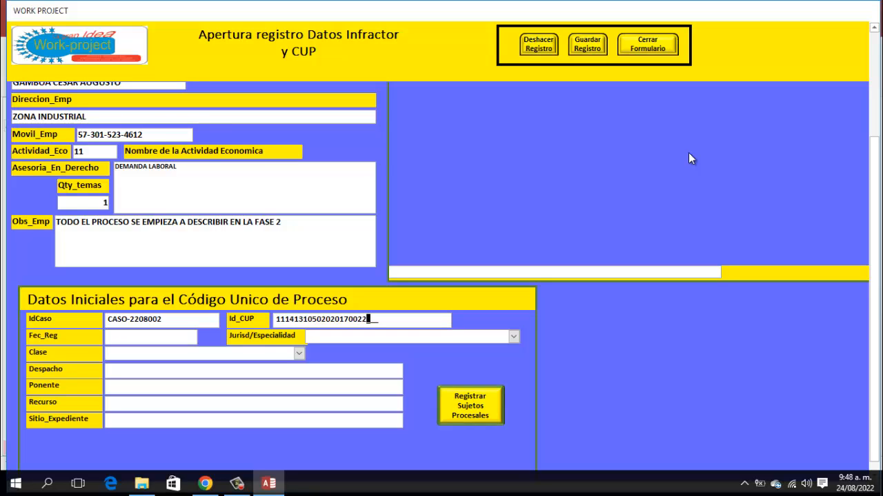
# - Set the registration date to today, 24/08/2022, and the class to DECLARATIVO under LABORAL jurisdiction
pyautogui.press('Tab')
pyautogui.hotkey('ctrl', ';')
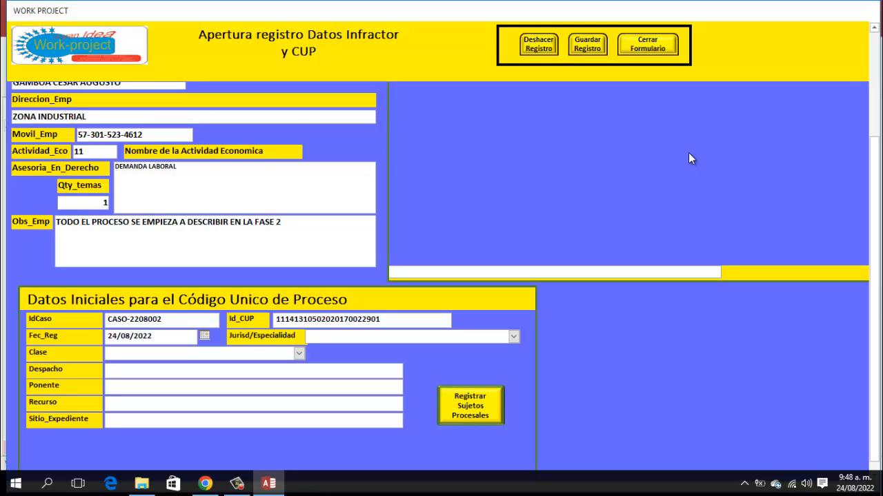
pyautogui.press('Tab')
pyautogui.press('Tab')
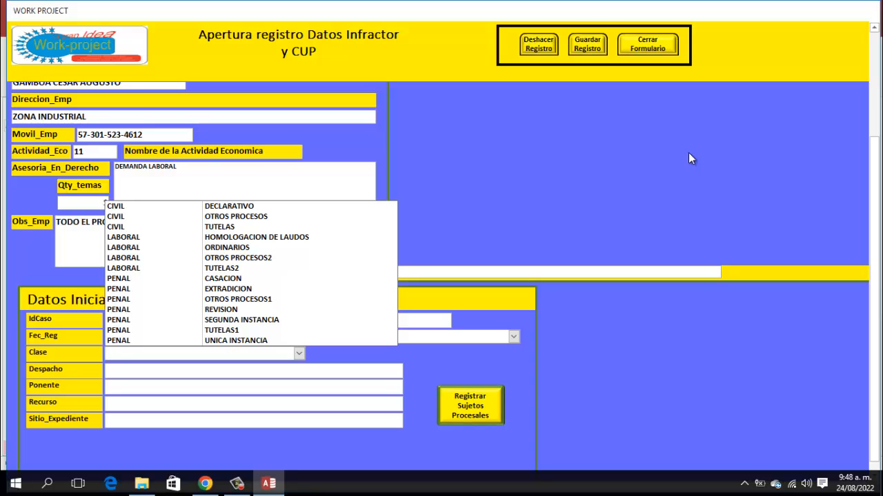
pyautogui.press('Down')
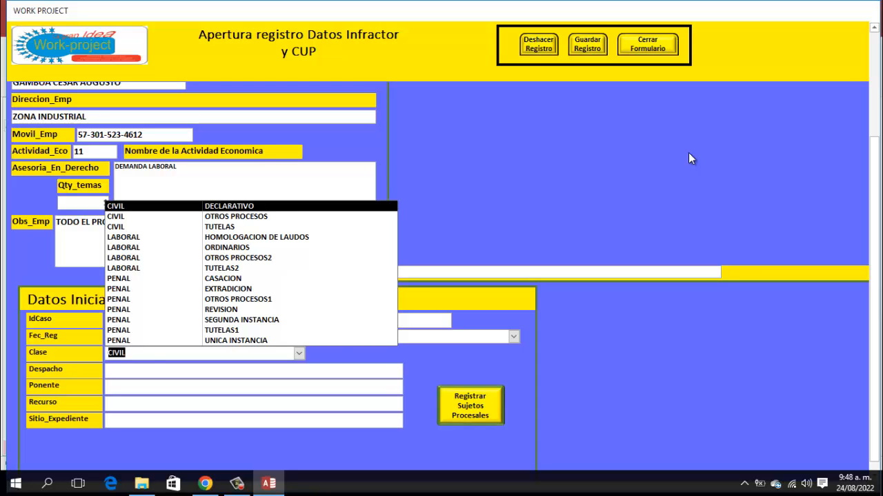
pyautogui.press('Tab')
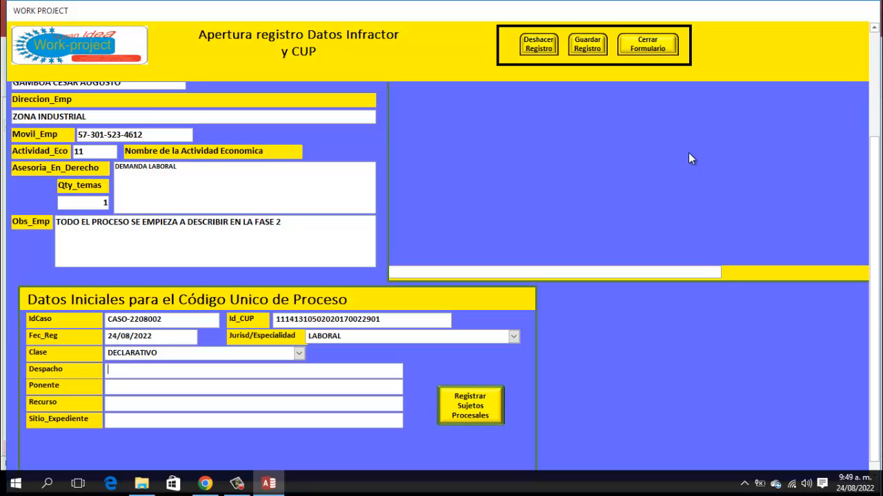
# - Enter Despacho 020 CIRCUITO LABORAL, Ponente JUEZ 020 CIRCUITO LABORAL, SIN RECURSO and SECRETARIA - TÉRMINOS
pyautogui.write('020 CIRCUITO LABORAL')
pyautogui.write('juez ')
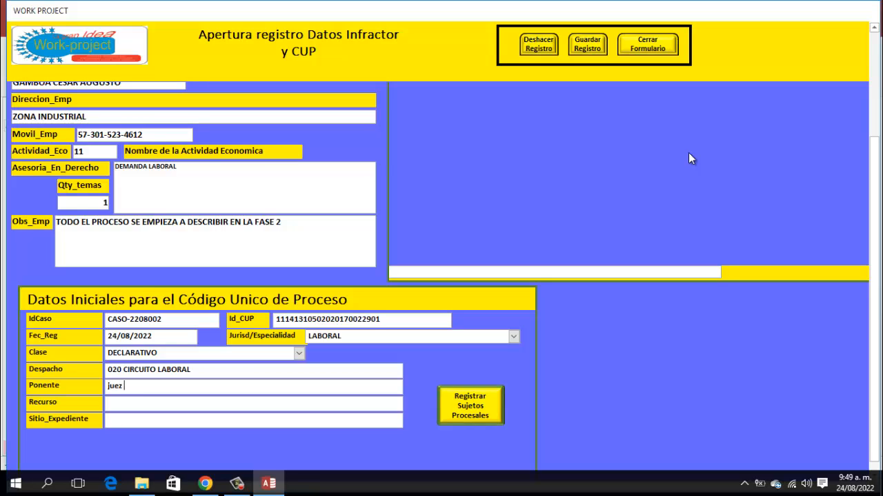
pyautogui.write('020 ciur')
pyautogui.press('BackSpace')
pyautogui.press('BackSpace')
pyautogui.write('rcuito laboral')
pyautogui.press('Tab')
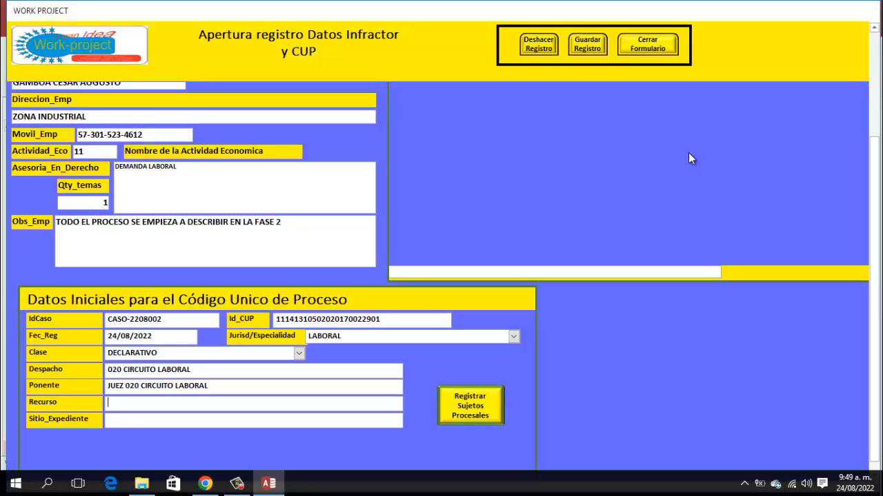
pyautogui.write('sin recurso')
pyautogui.press('Tab')
pyautogui.write('secretaria - términos')
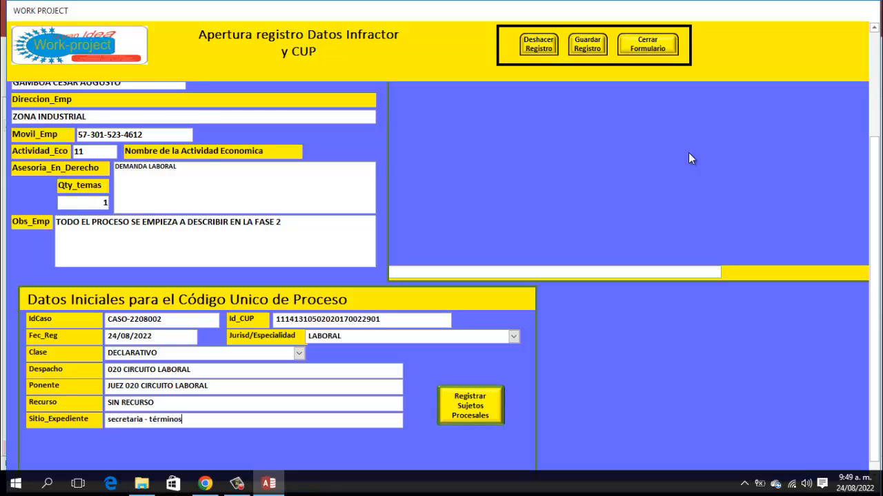
pyautogui.press('Tab')
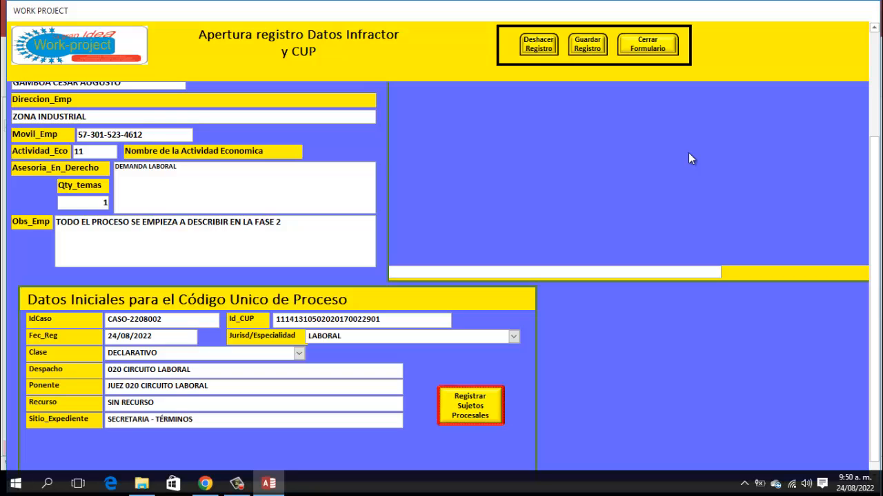
# - Add JUNTA REGIONAL CONCILIATRIO E INVALIDEZ as an INFRACTOR subject for CASO-2208002, opening a second row
pyautogui.click(470, 414)
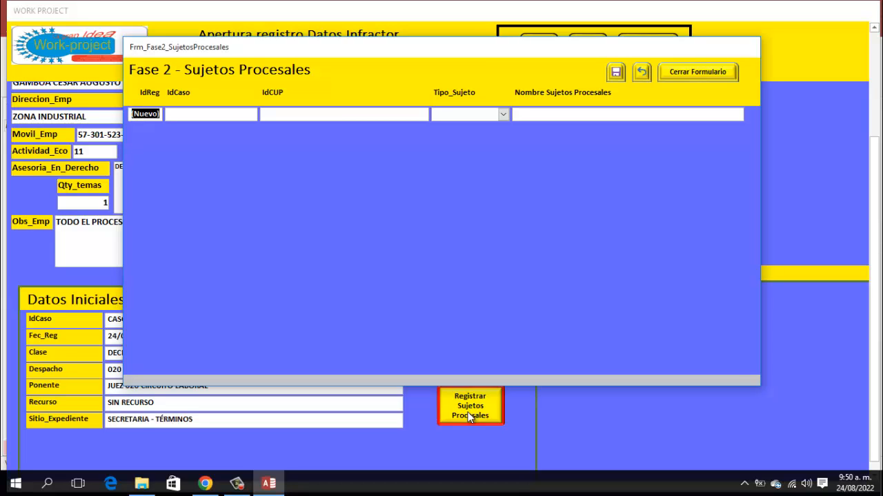
pyautogui.press('Return')
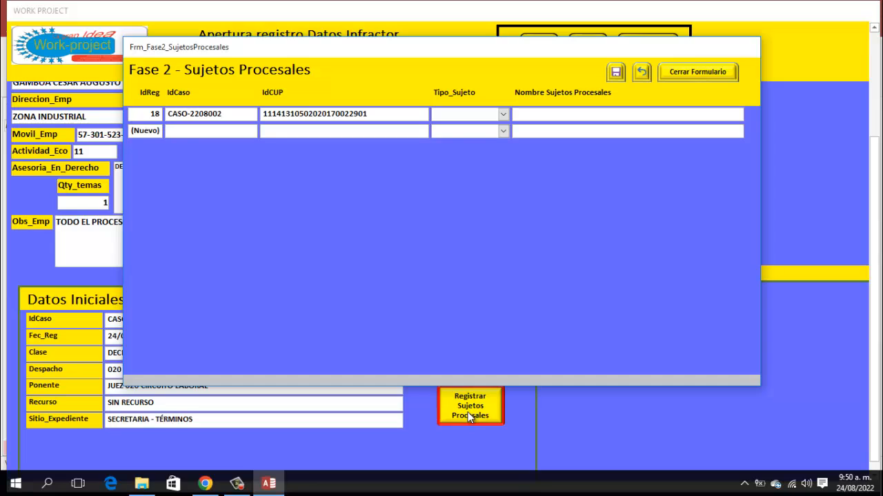
pyautogui.write('INFRACTOR')
pyautogui.write('junta ')
pyautogui.write('regional')
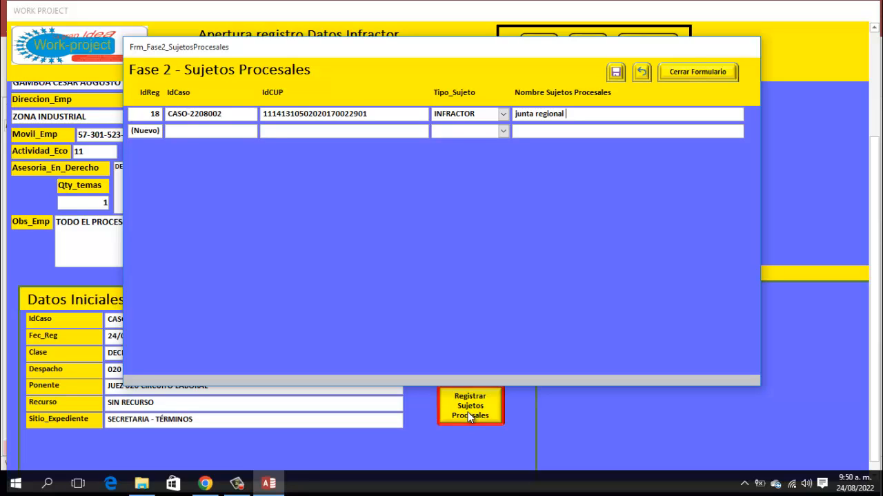
pyautogui.write('conciliatrio e invalidez')
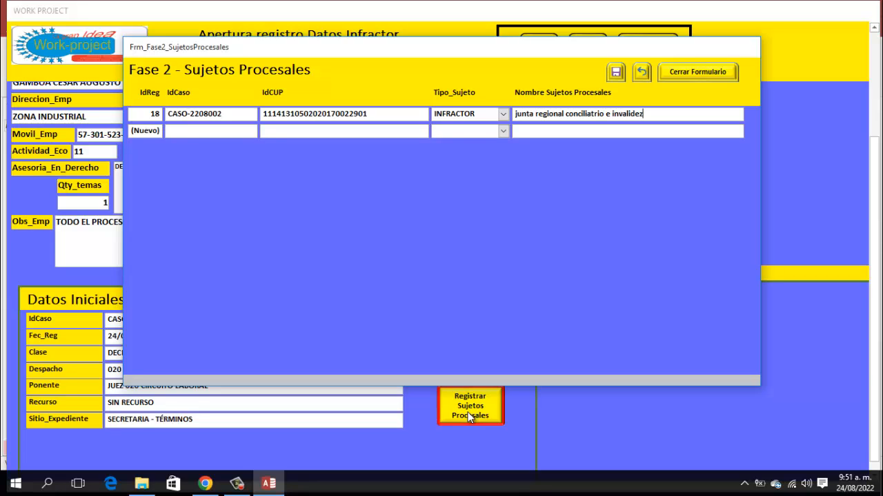
pyautogui.press('Return')
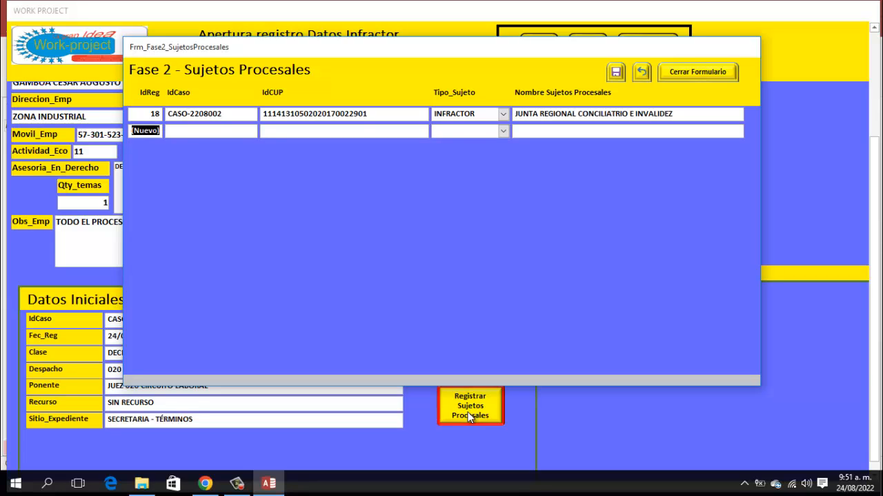
pyautogui.press('Return')
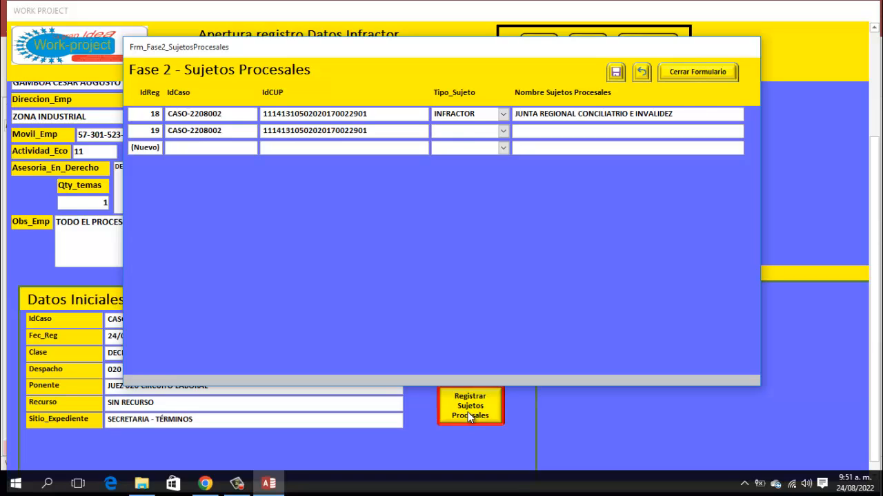
# - Add JUNTA NACIONAL CONSILIATIRIO E INVALIDEZ as the second INFRACTOR party
pyautogui.write('i')
pyautogui.press('Return')
pyautogui.write('junta')
pyautogui.write('iona')
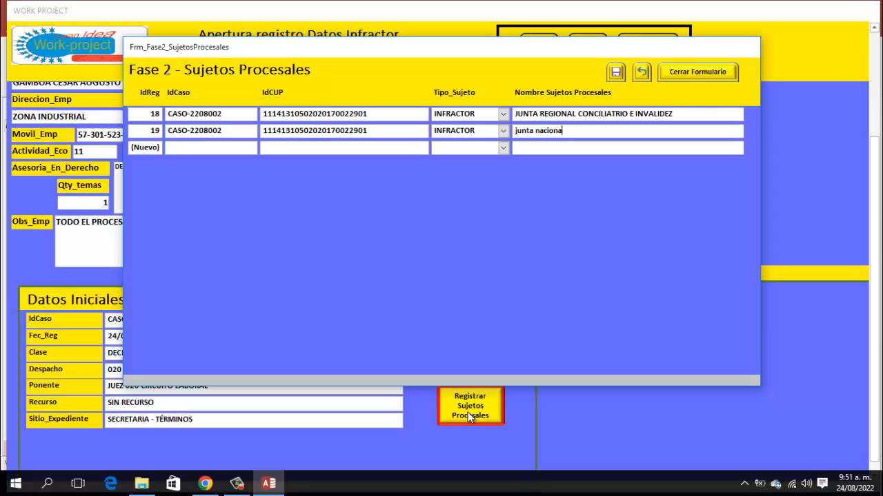
pyautogui.write('l consiliatirio e invalidez')
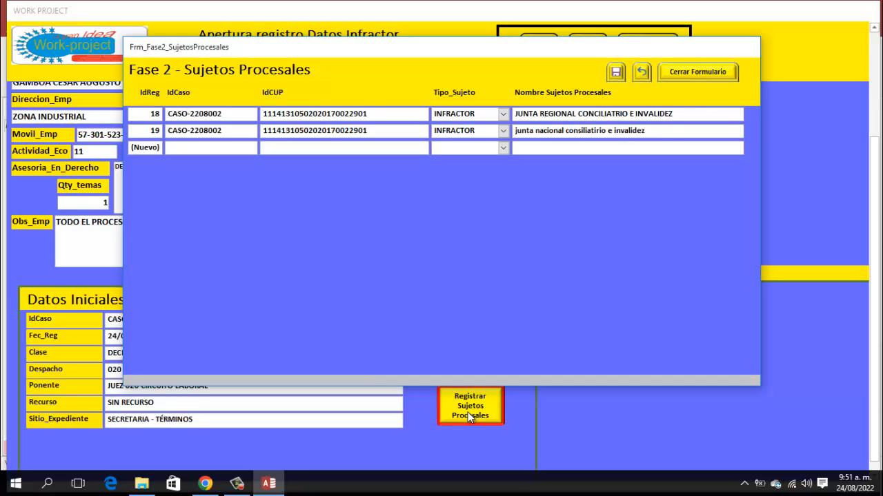
pyautogui.press('Tab')
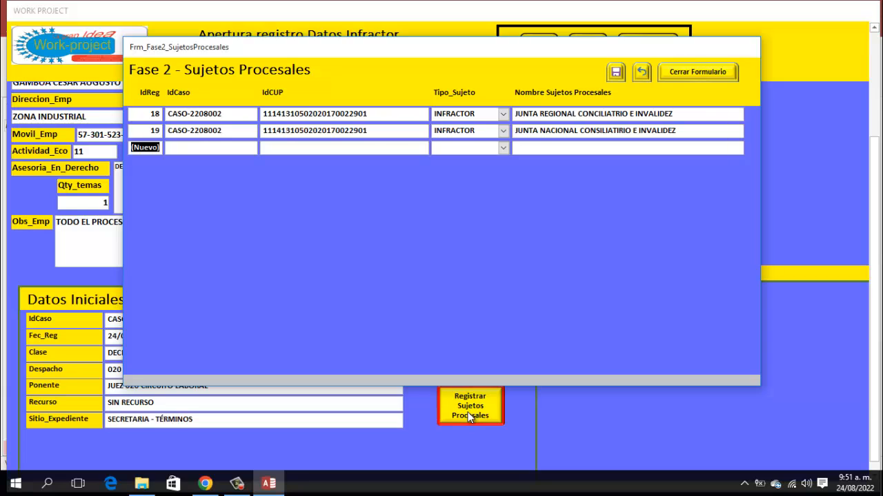
# - Add E.P.S. COLMEDICA as a third INFRACTOR party in a new row, correcting the mistyped name
pyautogui.press('Tab')
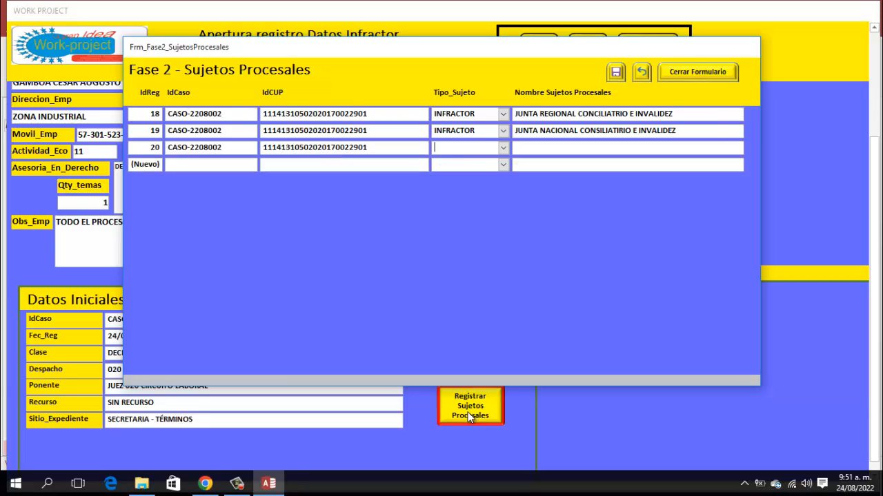
pyautogui.write('i')
pyautogui.press('Tab')
pyautogui.write('e.p.s. colsanitas')
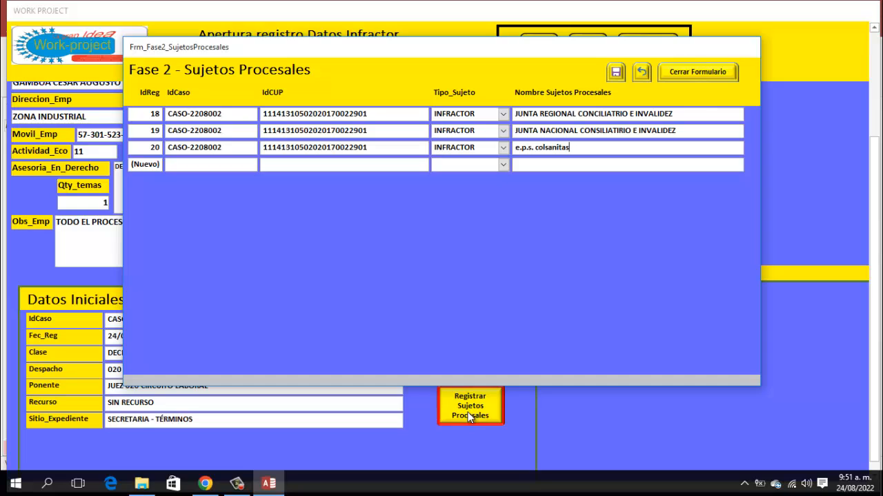
pyautogui.press('BackSpace')
pyautogui.press('BackSpace')
pyautogui.press('BackSpace')
pyautogui.press('BackSpace')
pyautogui.press('BackSpace')
pyautogui.press('BackSpace')
pyautogui.press('BackSpace')
pyautogui.press('BackSpace')
pyautogui.write('lmedica')
# - Save the three procedural party records and close the Sujetos Procesales form
pyautogui.click(616, 73)
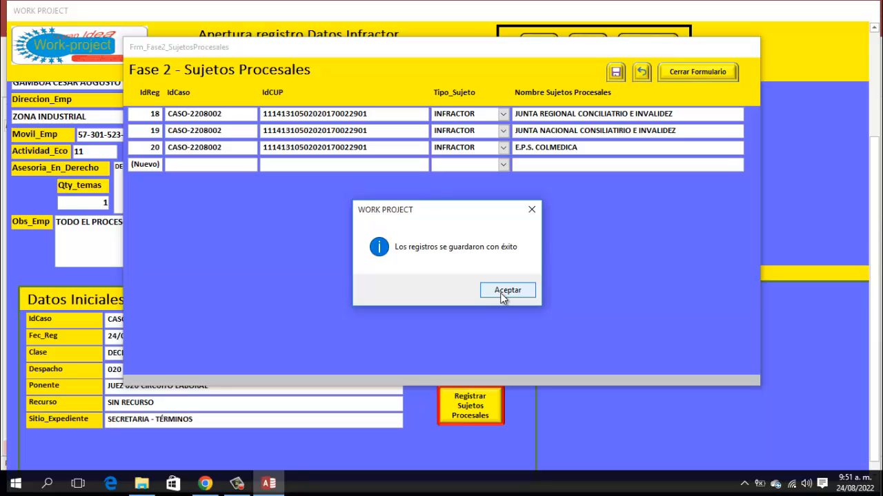
pyautogui.click(502, 295)
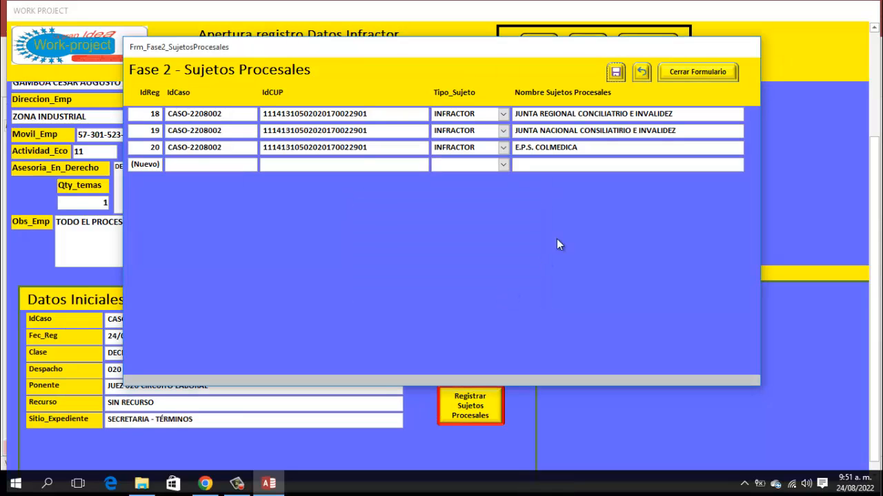
pyautogui.click(704, 70)
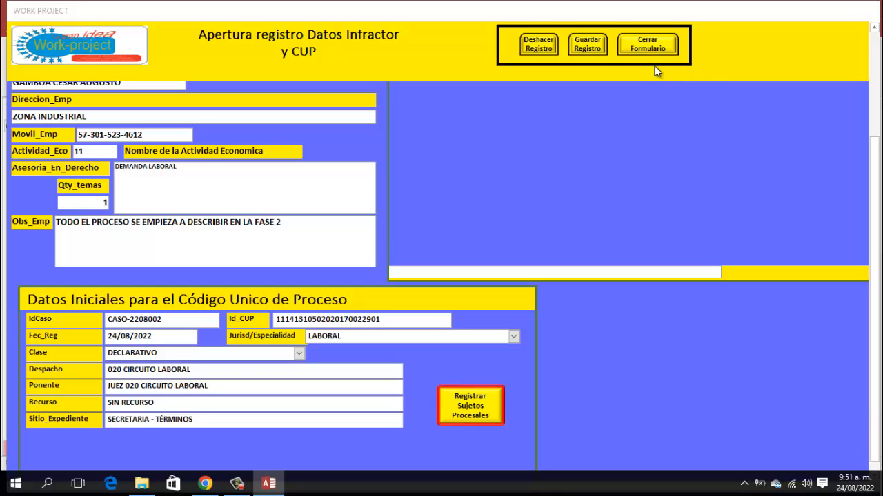
# - Save the updated CASO-2208002 case record, confirming with Sí and Aceptar
pyautogui.click(588, 46)
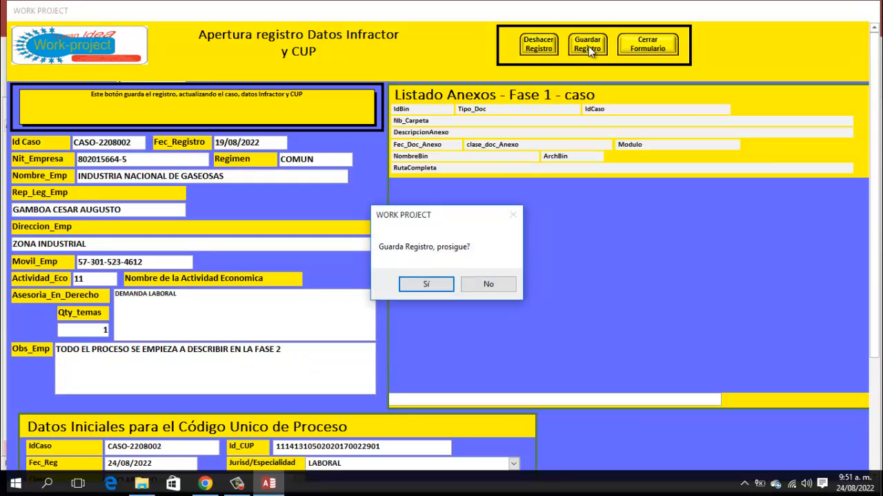
pyautogui.click(438, 290)
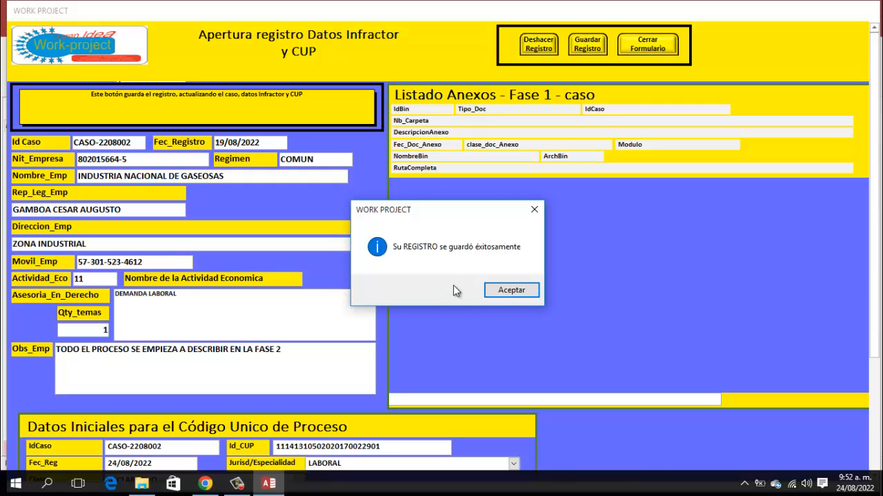
pyautogui.click(501, 290)
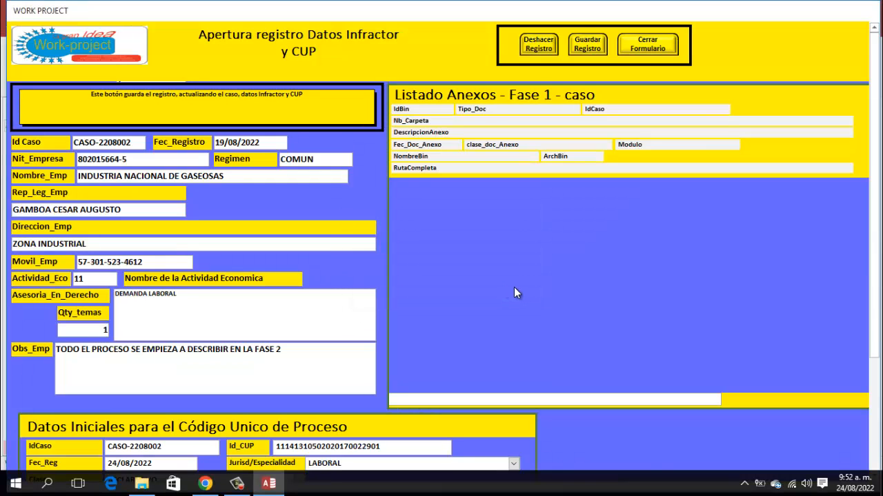
# - Close the case record and Lista Editable Casos forms and show the Listado CUP - Fase 2 list
pyautogui.click(647, 45)
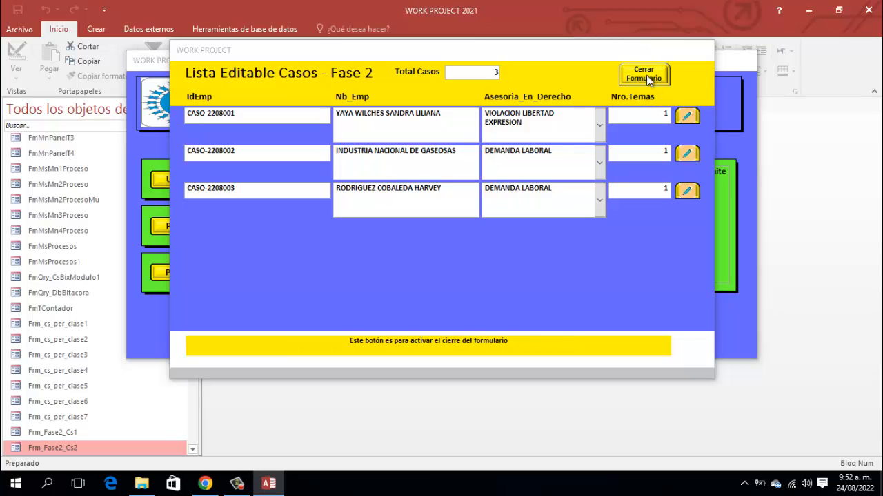
pyautogui.click(645, 75)
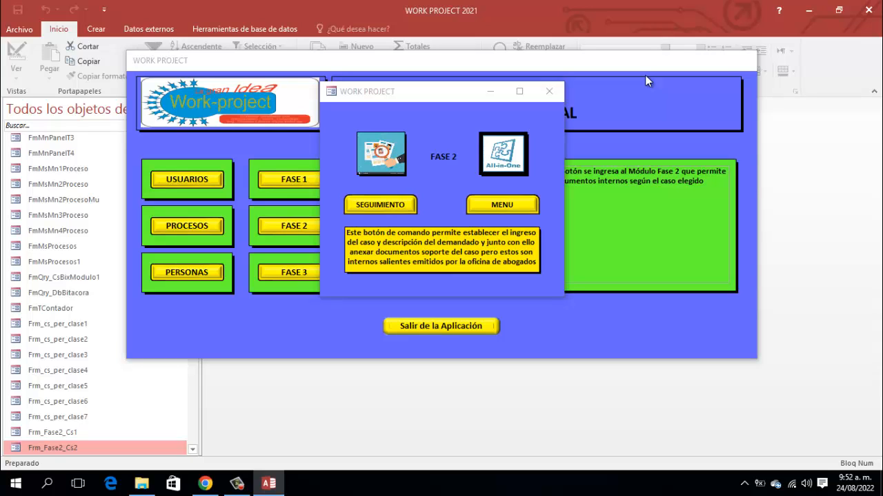
pyautogui.click(502, 205)
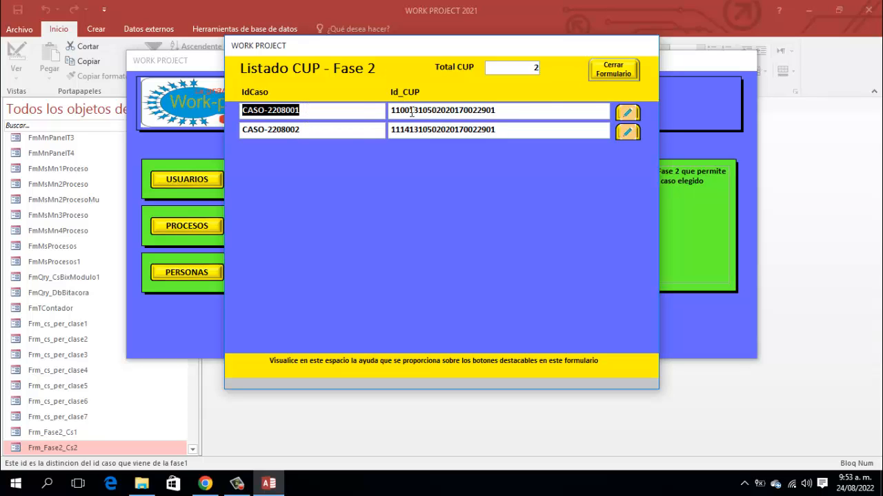
pyautogui.moveTo(636, 112)
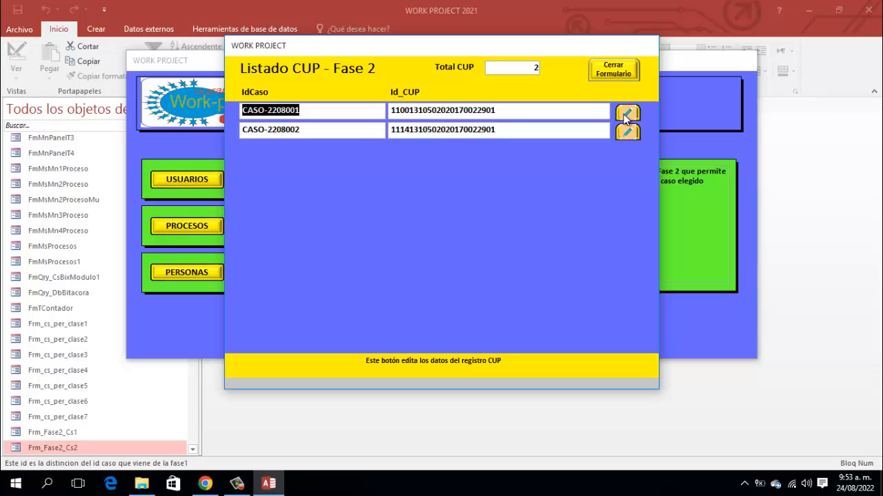
# - Open the Consulta Datos CUP - Fase 2 form from the CASO-2208001 row
pyautogui.click(626, 114)
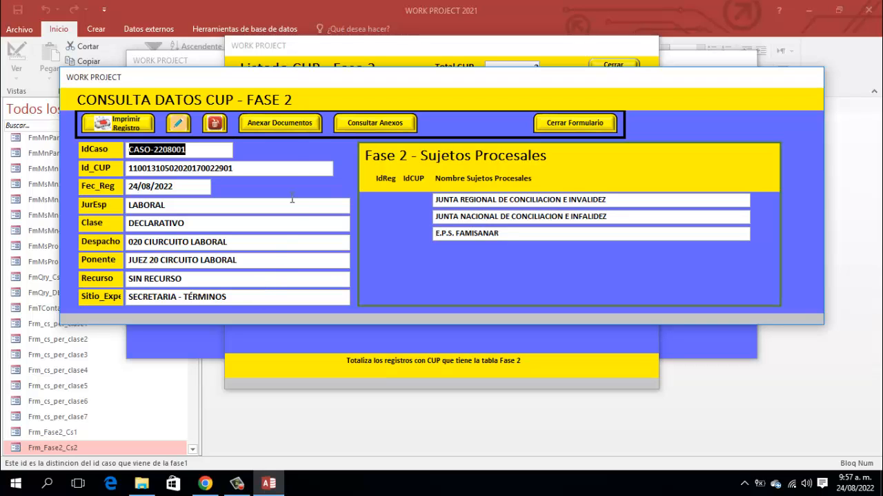
# - Open Anexar Documentos to create an empty Fase 2 annex record
pyautogui.click(297, 123)
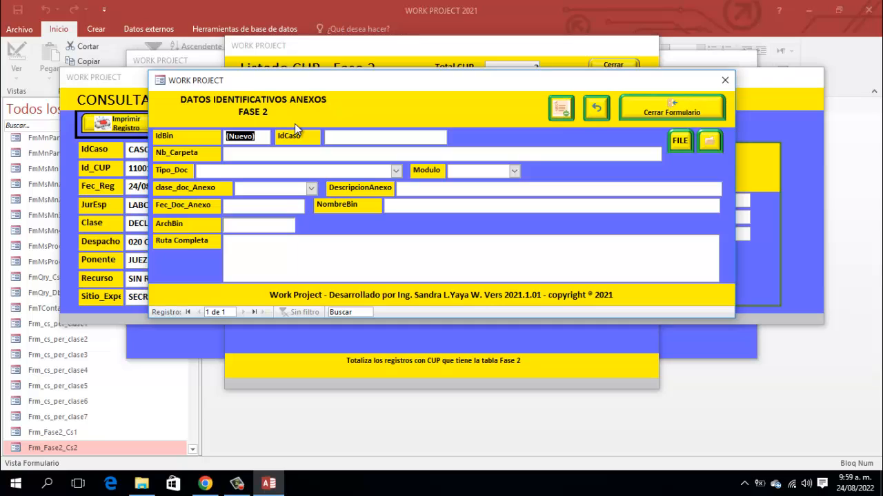
# - Set the annex type to DOCUMENTO WORD, module FASE 2 and class INTERNO
pyautogui.press('Return')
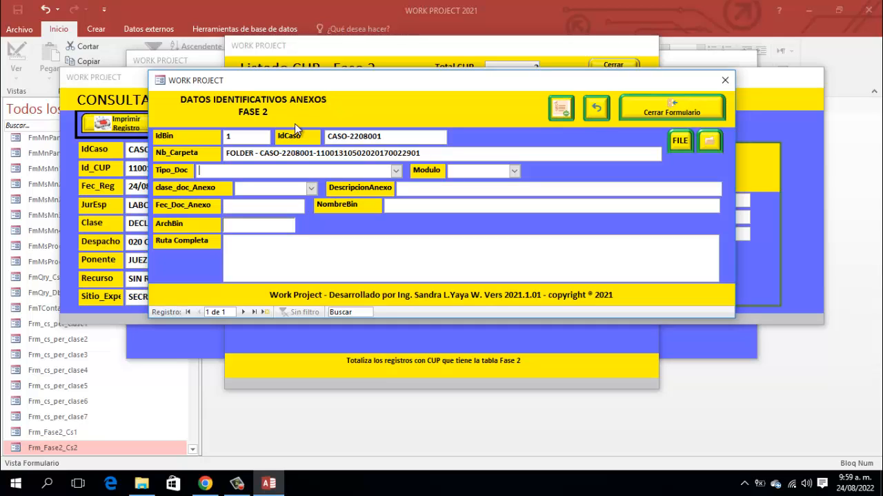
pyautogui.hotkey('alt', 'Down')
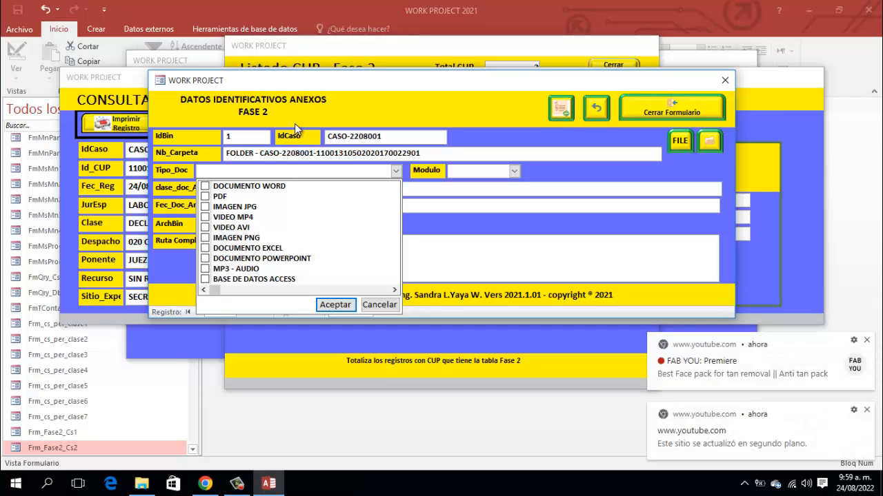
pyautogui.press('space')
pyautogui.click(345, 306)
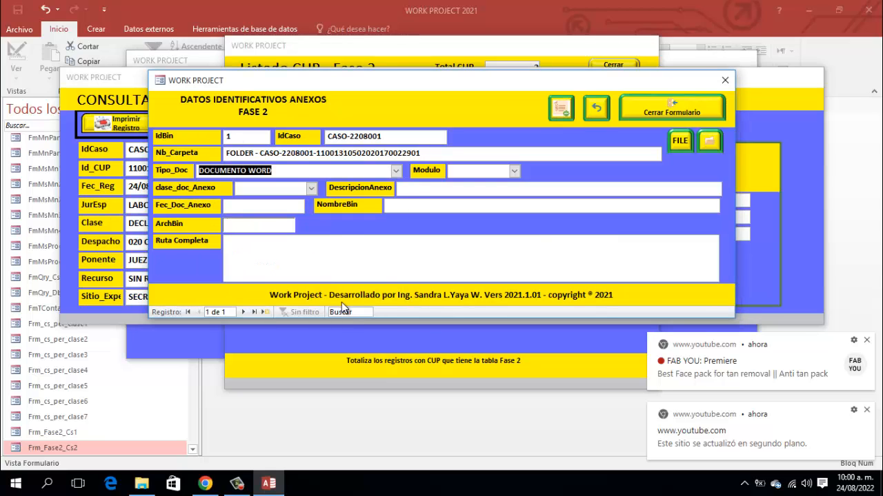
pyautogui.press('Tab')
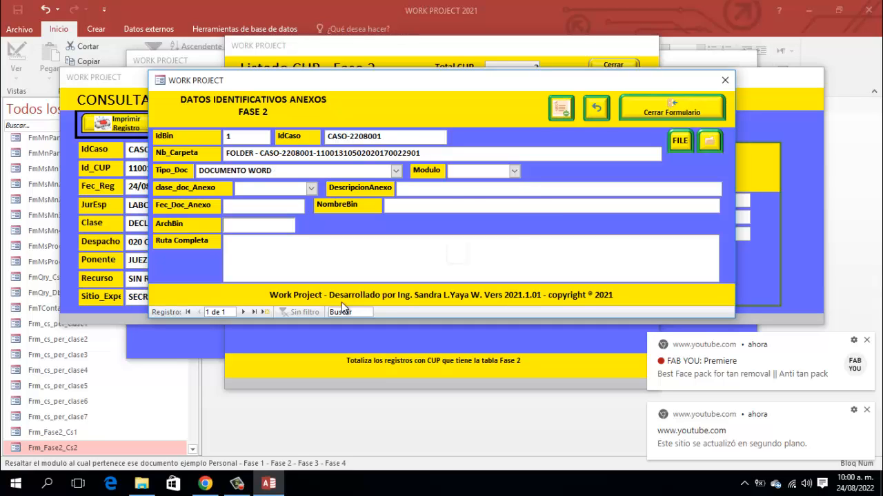
pyautogui.hotkey('alt', 'Down')
pyautogui.press('Down')
pyautogui.press('Down')
pyautogui.press('Down')
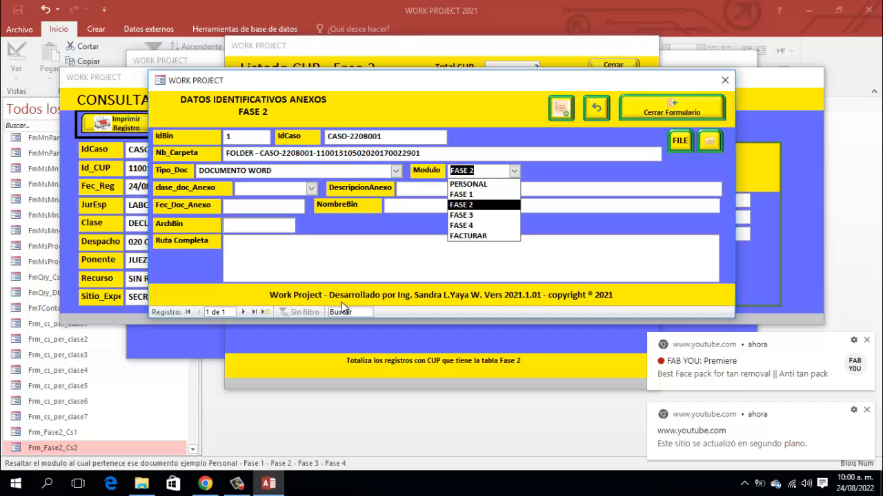
pyautogui.press('Tab')
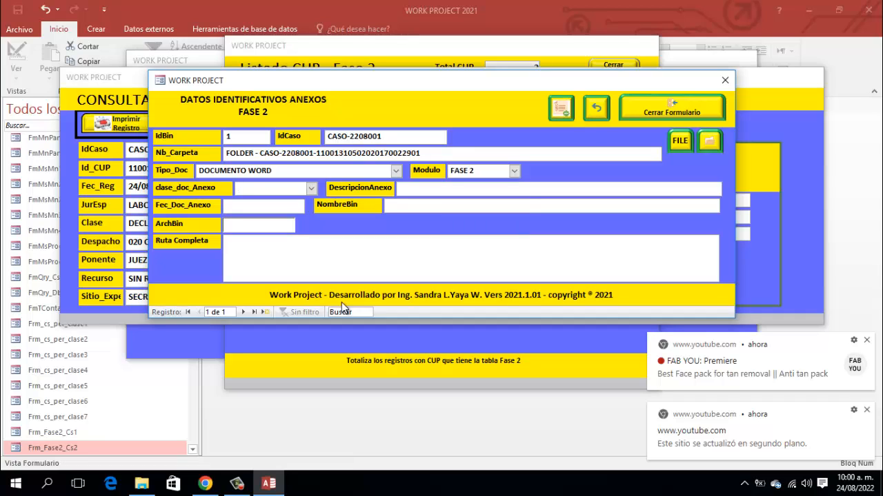
pyautogui.hotkey('alt', 'Down')
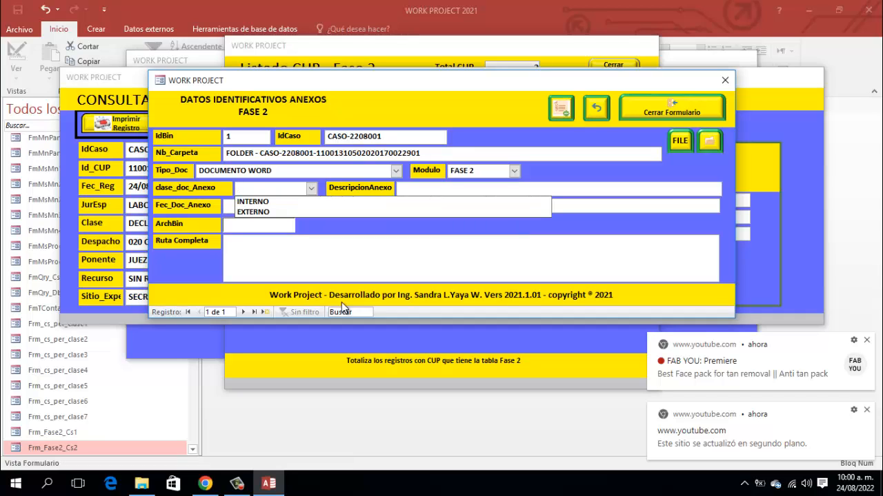
pyautogui.press('Down')
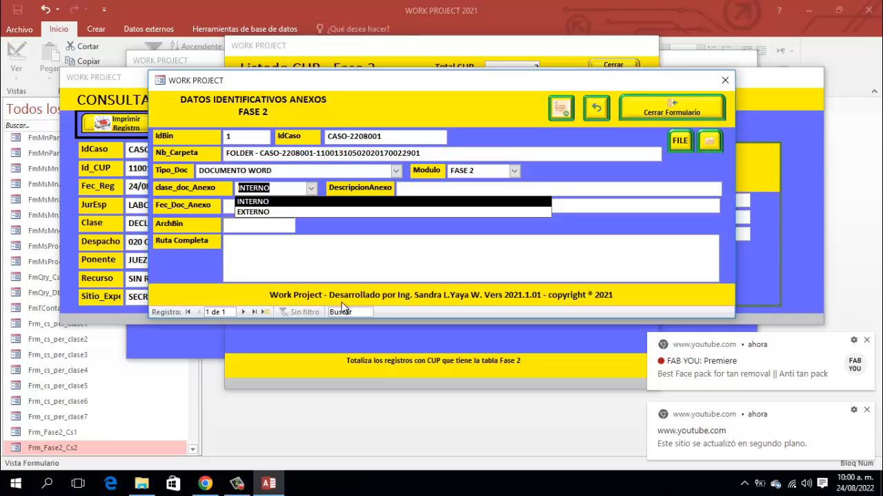
pyautogui.press('Tab')
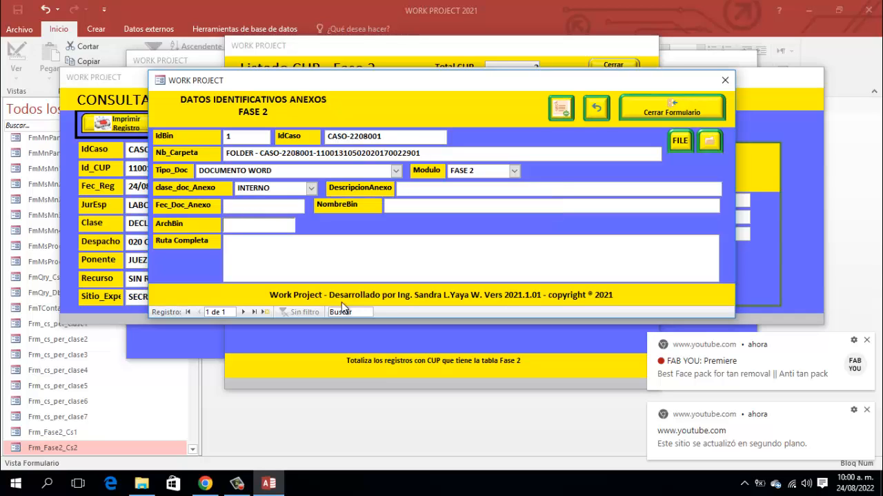
# - Enter the description 'radicacion demanda' and today's date, 24/08/2022
pyautogui.write('radi')
pyautogui.press('BackSpace')
pyautogui.press('BackSpace')
pyautogui.write('dicacion ')
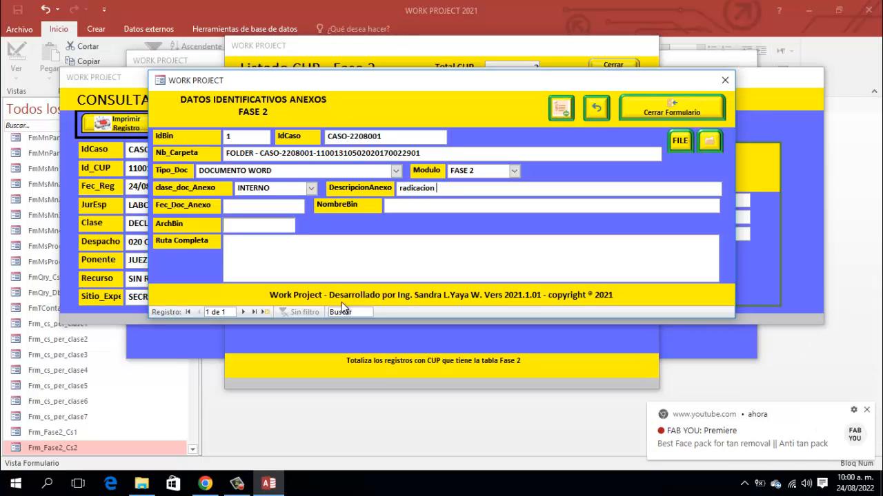
pyautogui.write('demanda')
pyautogui.press('Tab')
pyautogui.hotkey('ctrl', ';')
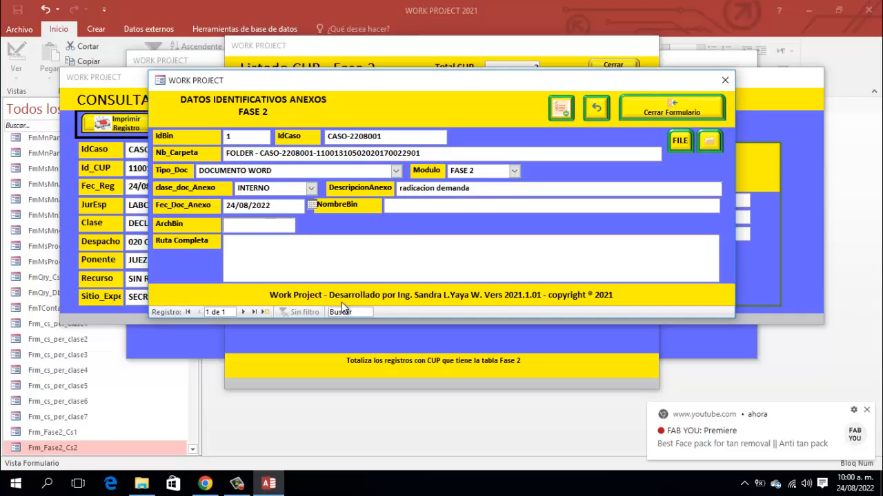
pyautogui.press('Tab')
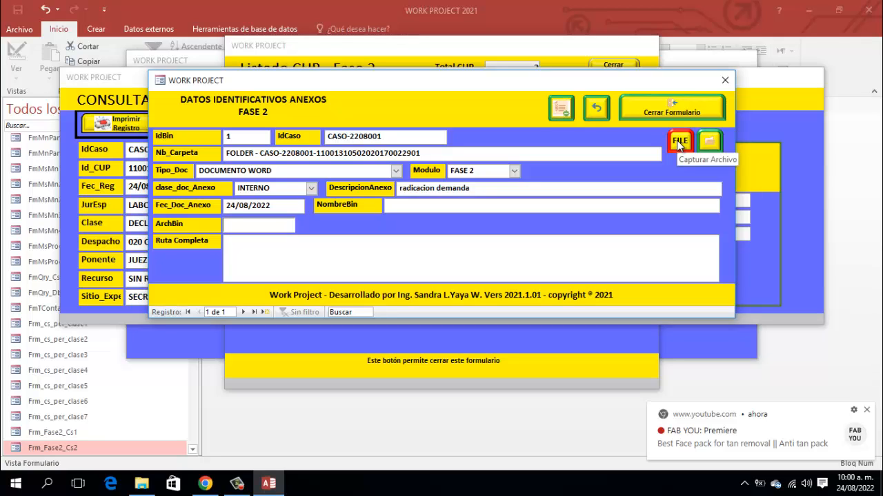
# - Attach the RADICACION DEMANDA Word file from the user's folder under C:\Usuarios
pyautogui.click(679, 142)
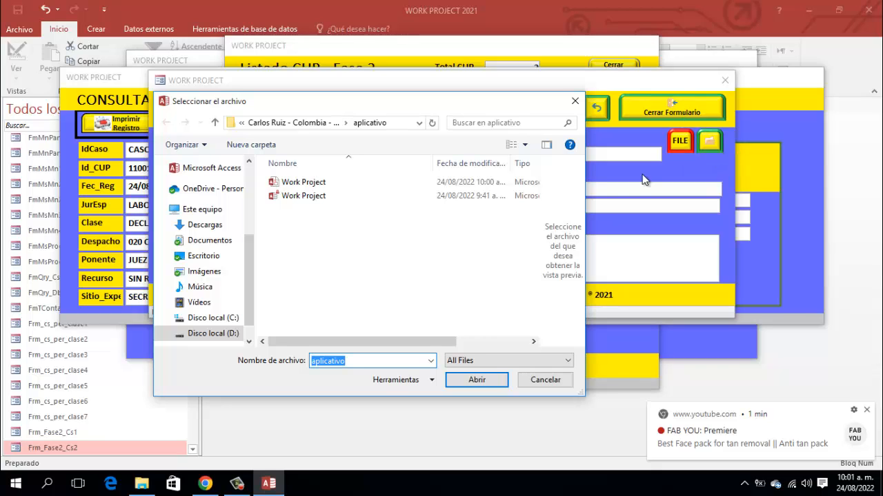
pyautogui.click(225, 318)
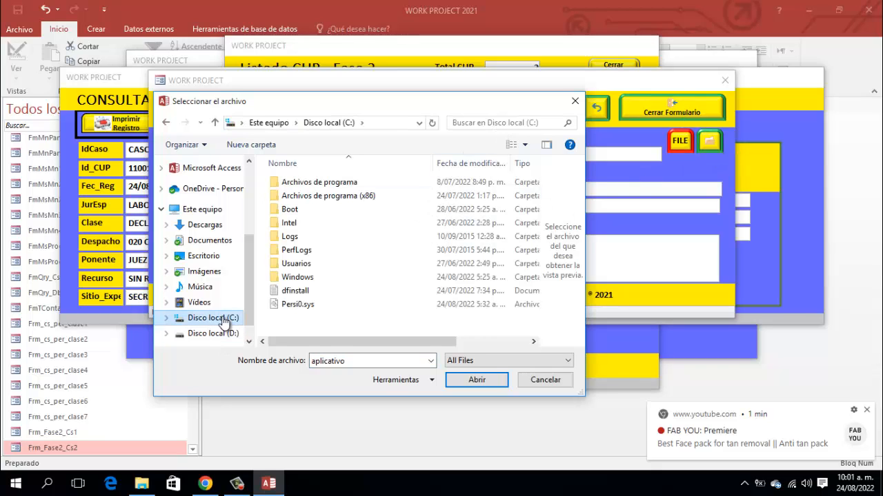
pyautogui.doubleClick(301, 265)
pyautogui.doubleClick(291, 197)
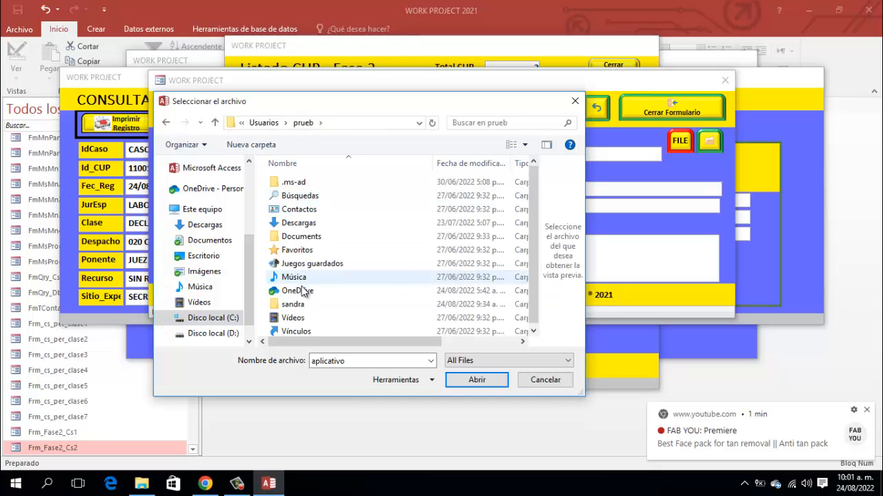
pyautogui.doubleClick(298, 307)
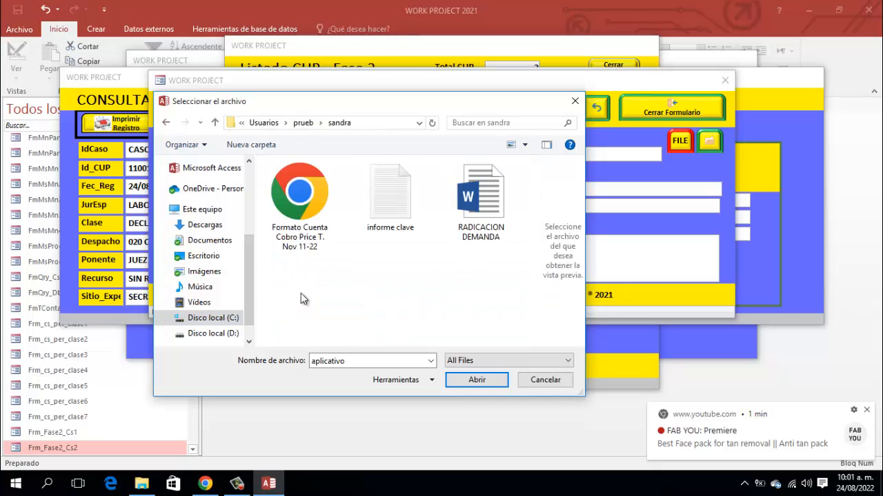
pyautogui.click(481, 205)
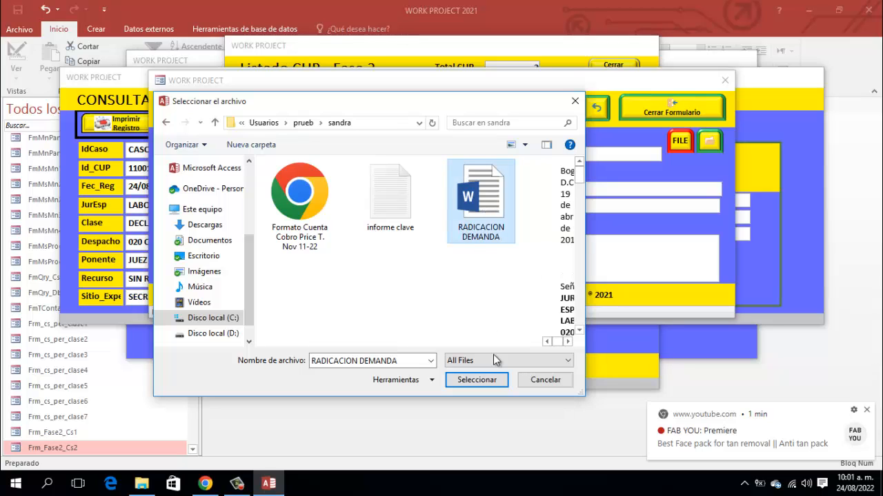
pyautogui.click(491, 379)
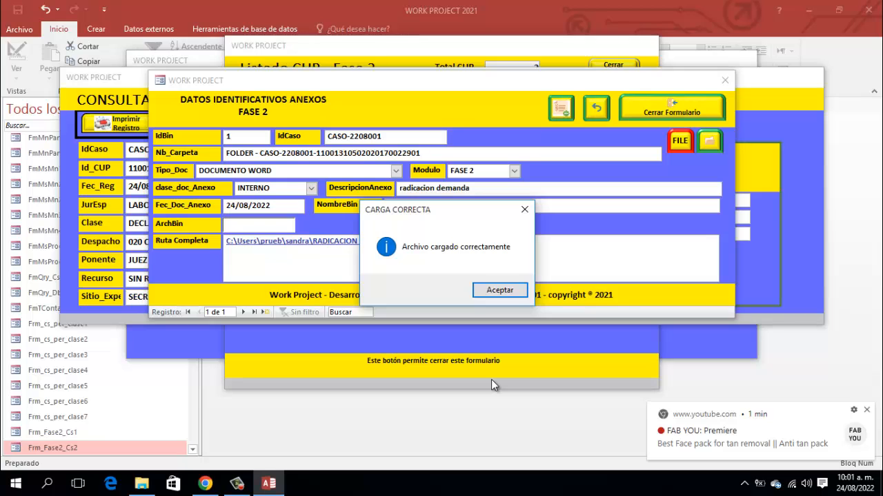
# - Acknowledge the upload, close the RADICACION DEMANDA document in Word, and select the Nb_Carpeta folder name
pyautogui.click(492, 289)
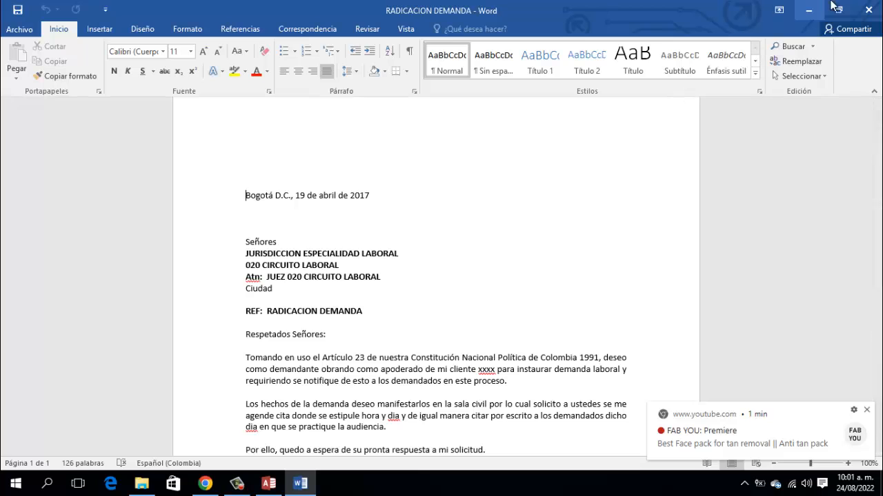
pyautogui.click(862, 14)
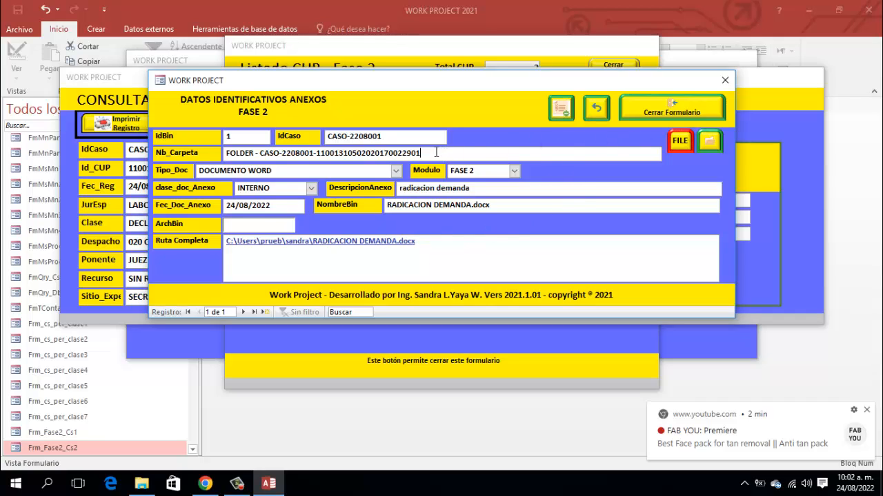
pyautogui.moveTo(436, 152); pyautogui.dragTo(216, 150)
pyautogui.hotkey('ctrl', 'c')
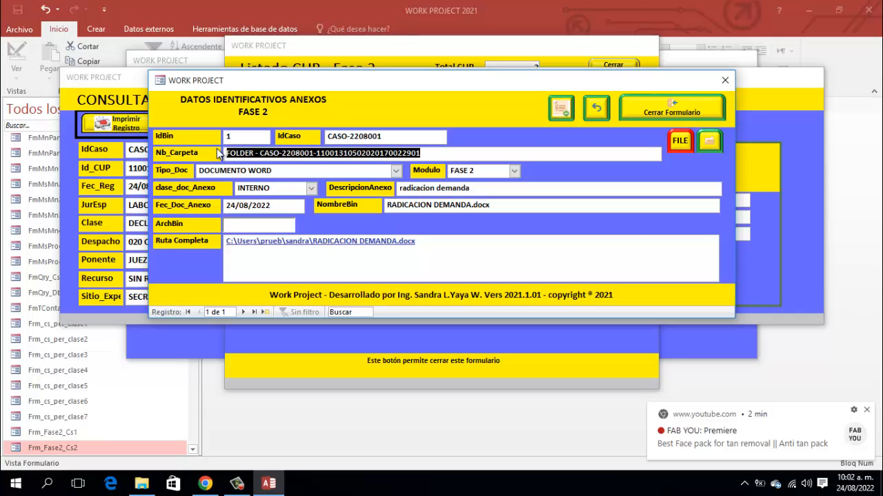
# - Browse to D:\RADICADOS for the extraction folder, abandoning a new folder started there
pyautogui.click(708, 143)
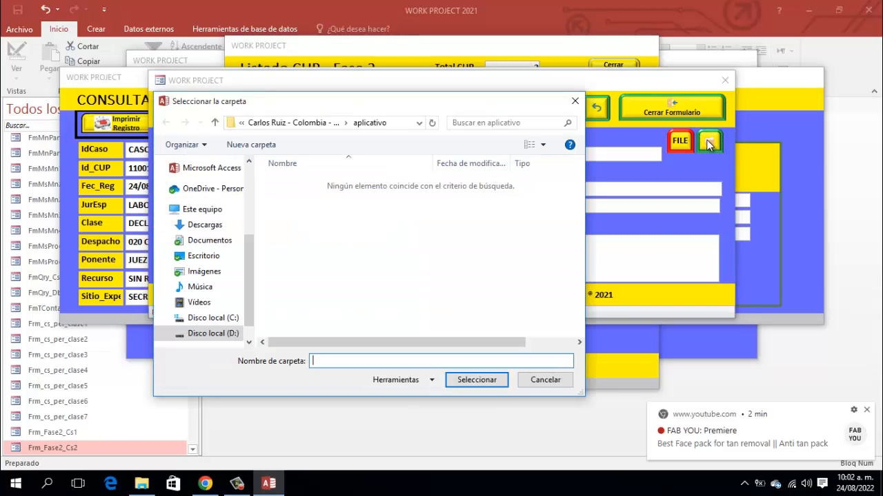
pyautogui.click(220, 333)
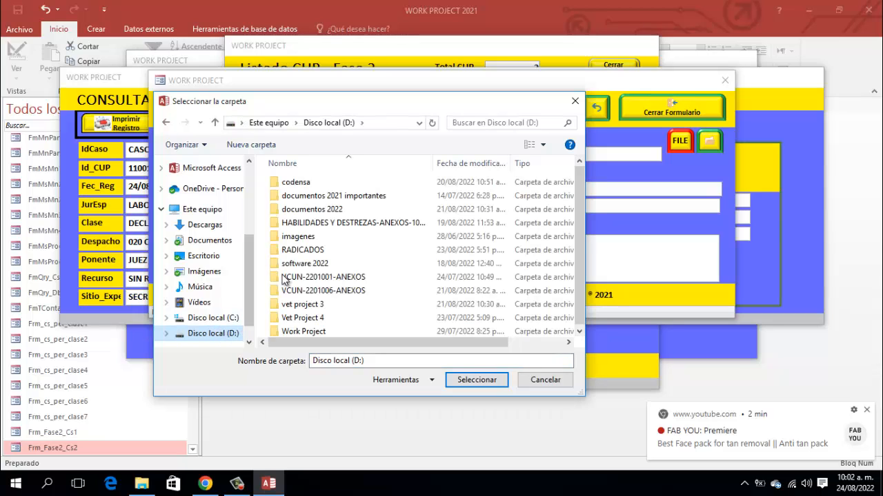
pyautogui.doubleClick(305, 250)
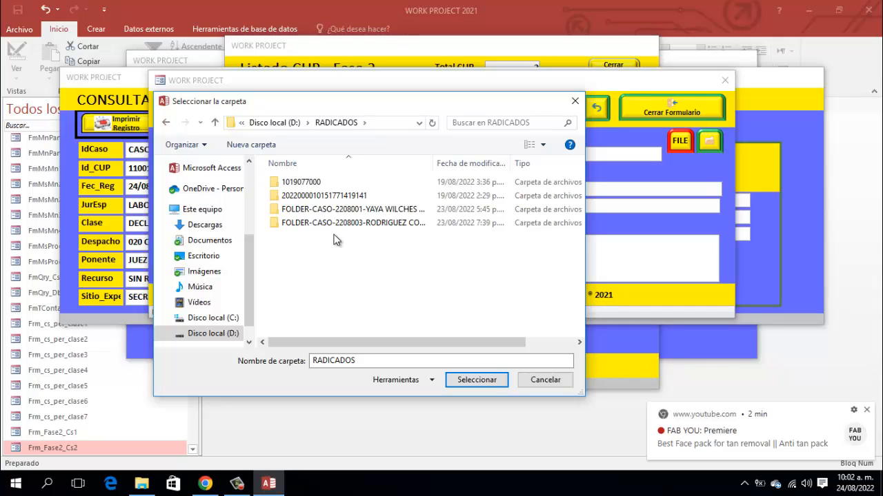
pyautogui.click(251, 145)
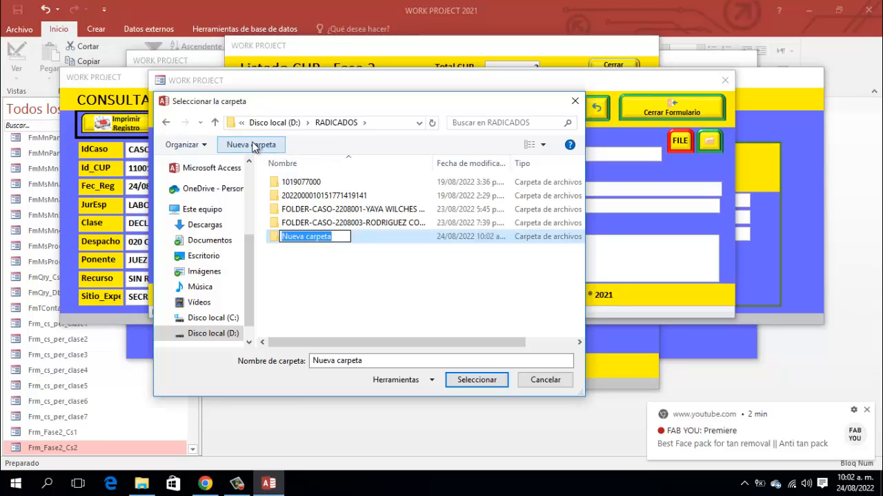
pyautogui.hotkey('ctrl', 'v')
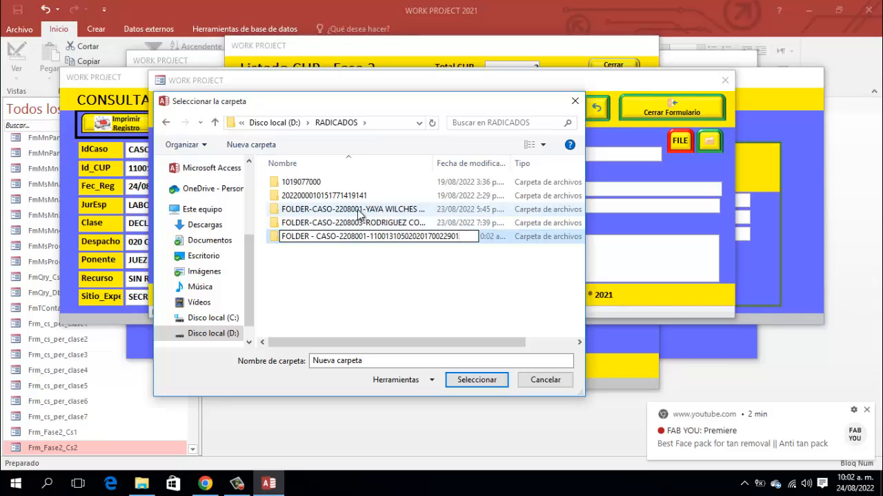
pyautogui.press('Escape')
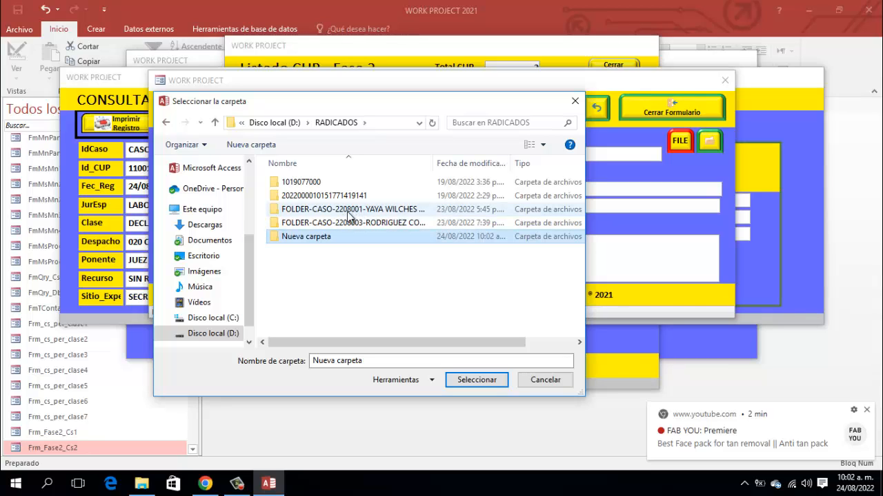
pyautogui.doubleClick(362, 209)
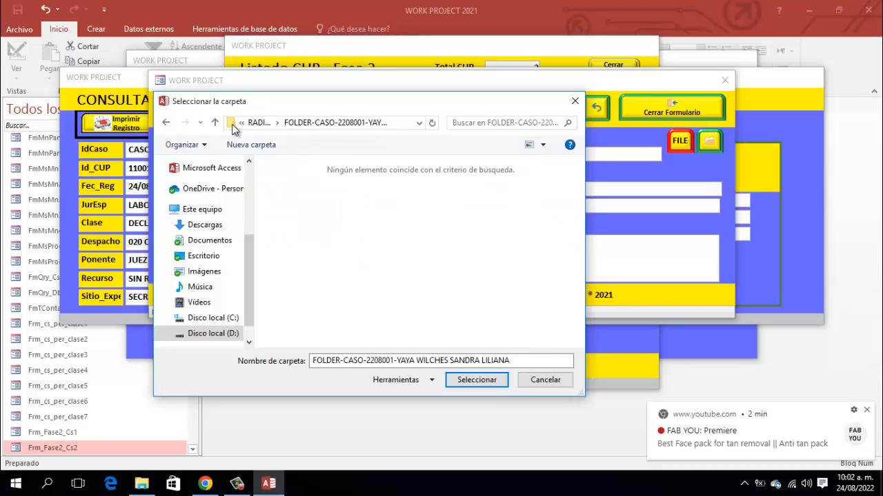
pyautogui.click(243, 146)
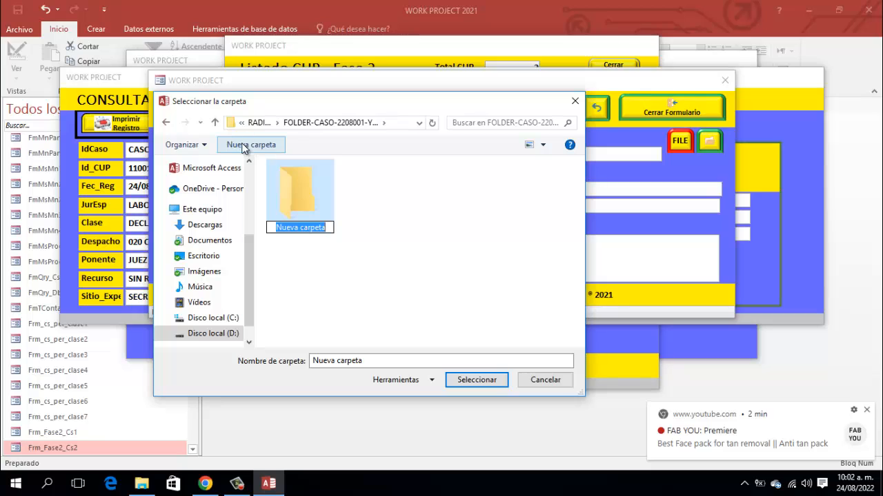
pyautogui.hotkey('ctrl', 'v')
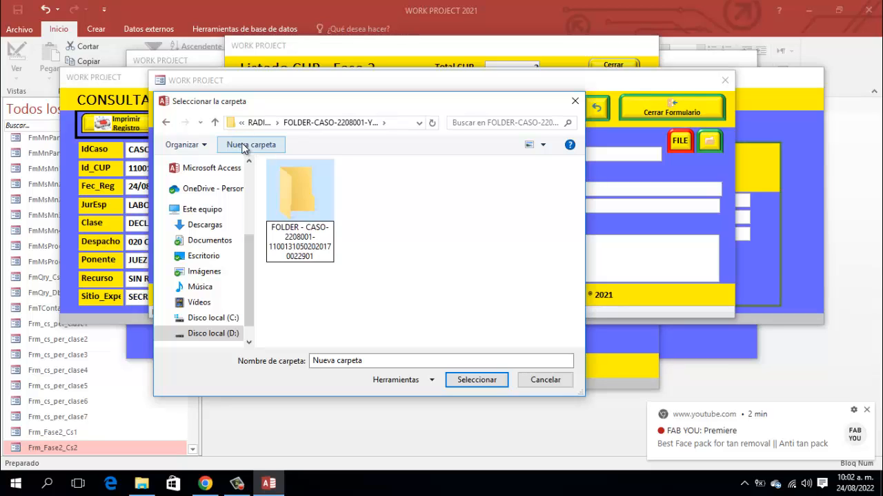
pyautogui.click(360, 194)
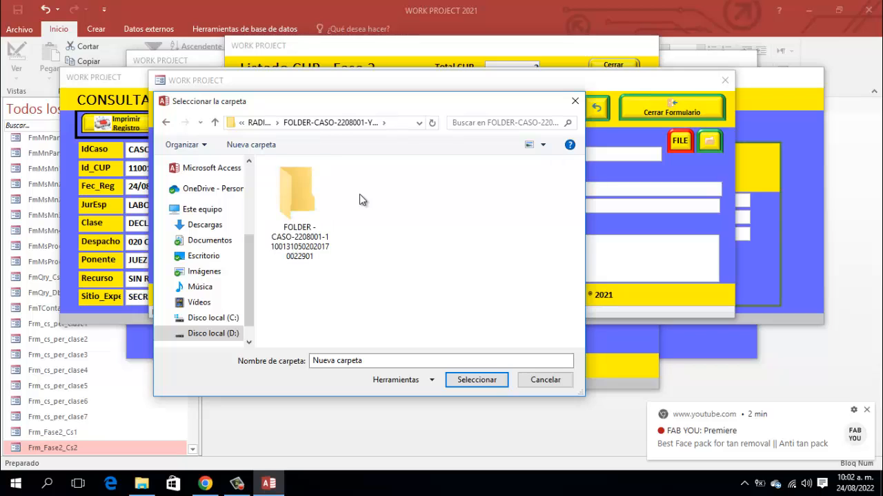
pyautogui.click(330, 232)
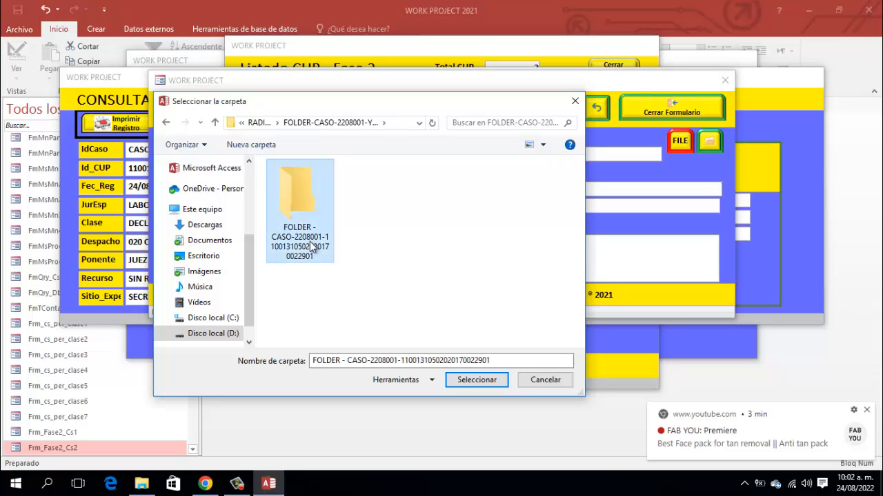
pyautogui.click(465, 380)
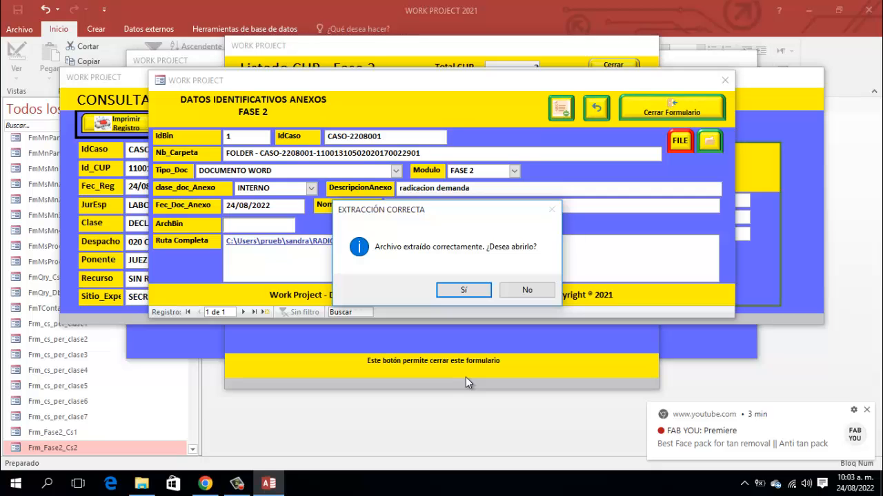
# - Confirm Sí in the EXTRACCIÓN CORRECTA message to open the extracted RADICACION DEMANDA document
pyautogui.click(449, 295)
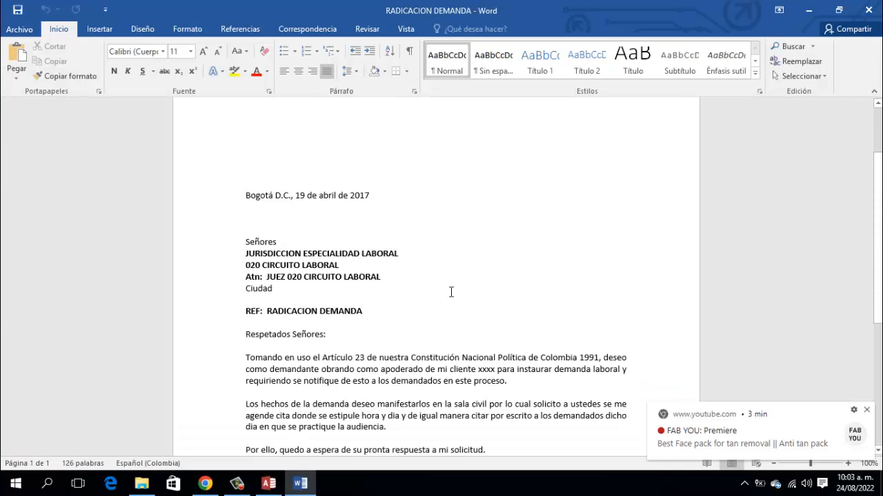
# - Close the RADICACION DEMANDA document in Word after reviewing the letter
pyautogui.click(868, 12)
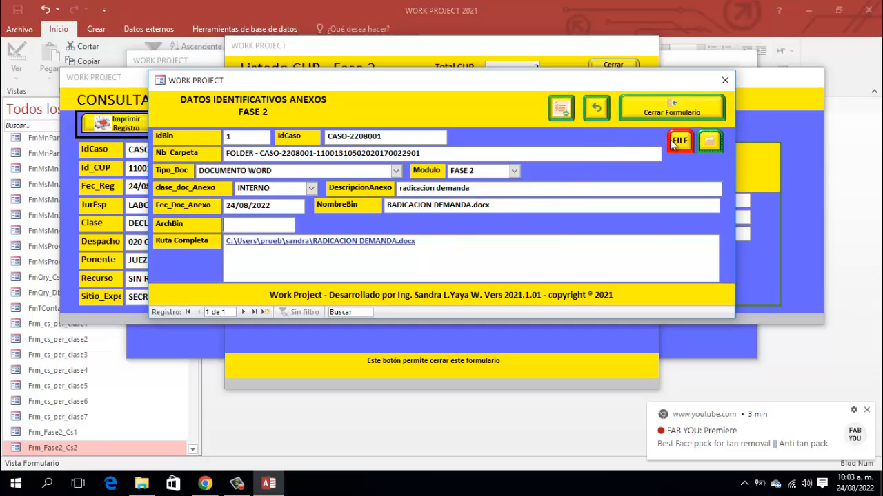
# - Agree to replace the stored annex file and browse to D:\RADICADOS
pyautogui.click(679, 142)
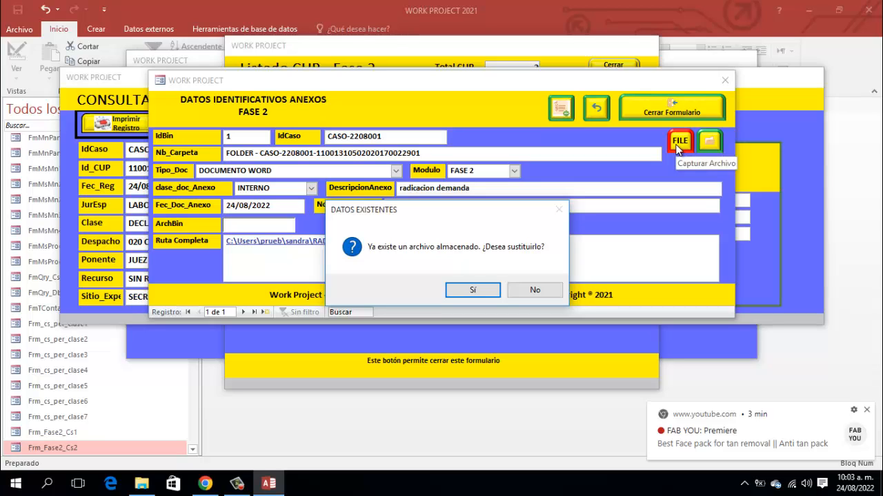
pyautogui.click(472, 290)
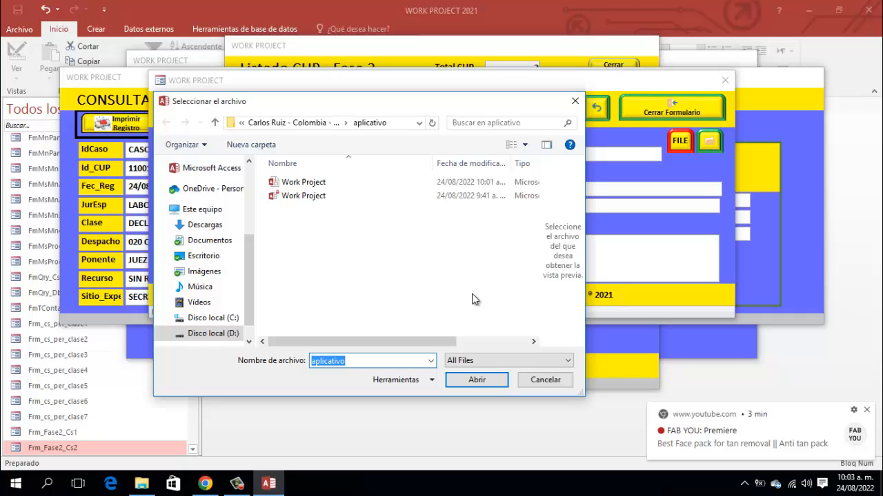
pyautogui.click(215, 335)
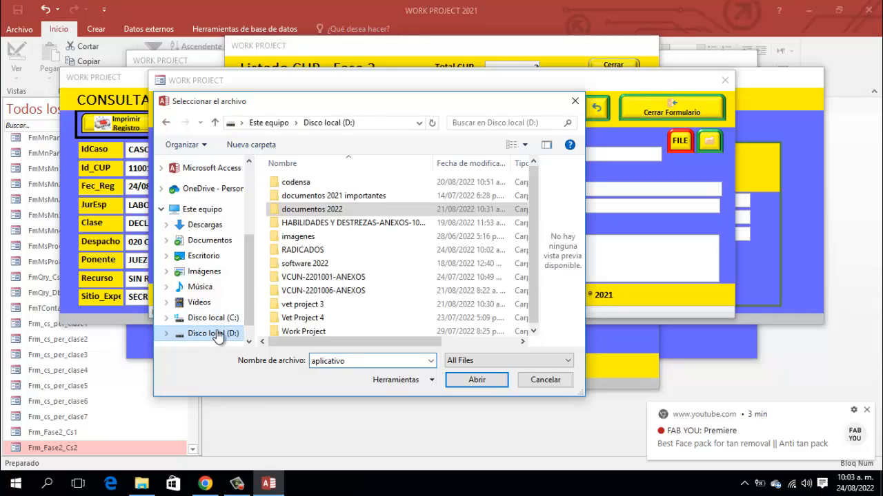
pyautogui.click(317, 250)
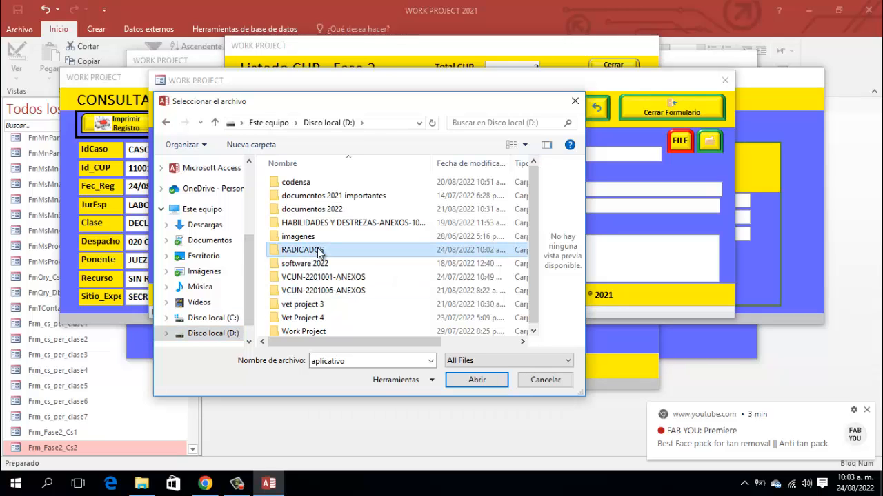
pyautogui.doubleClick(318, 250)
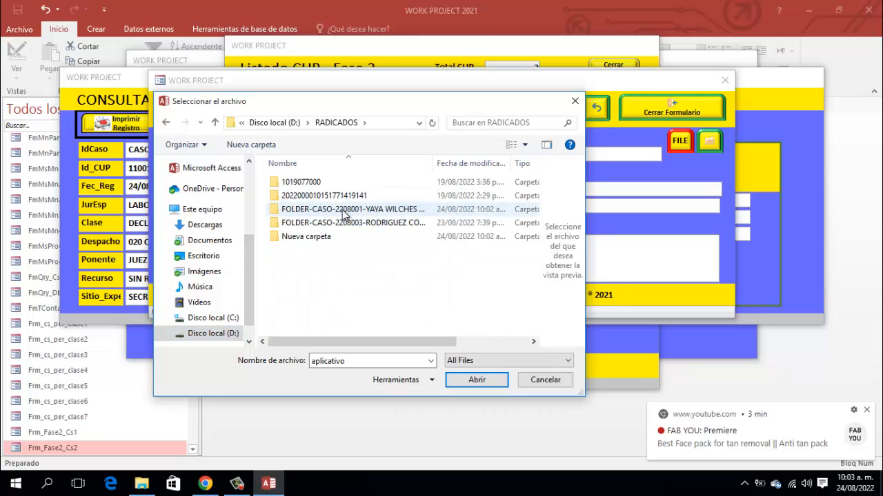
# - Load RADICACION DEMANDA from the CASO-2208001 client folder's new case subfolder
pyautogui.doubleClick(343, 215)
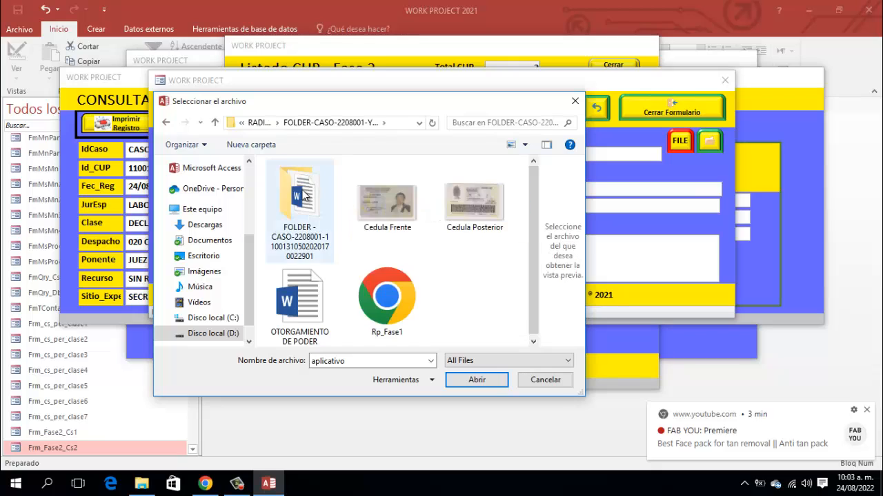
pyautogui.doubleClick(301, 199)
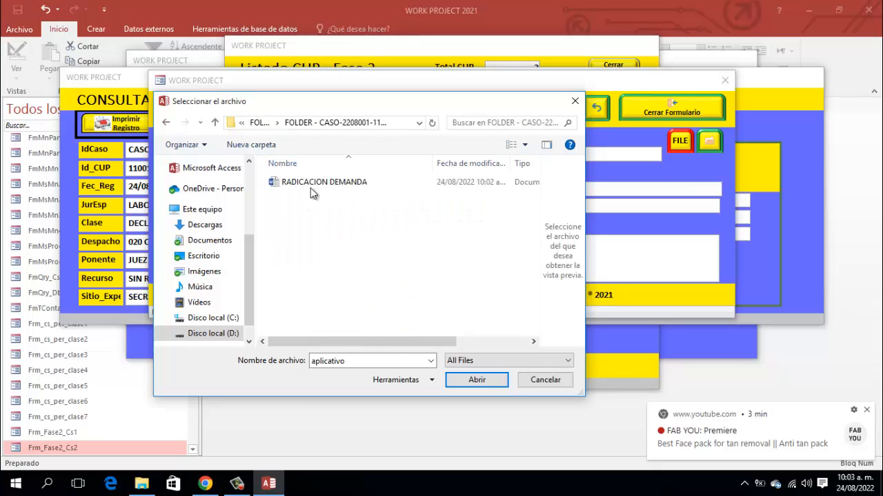
pyautogui.click(316, 182)
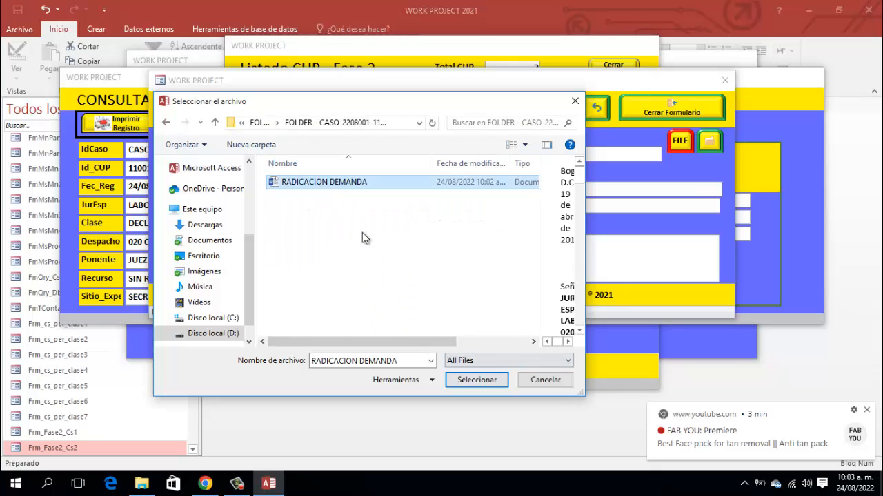
pyautogui.click(473, 379)
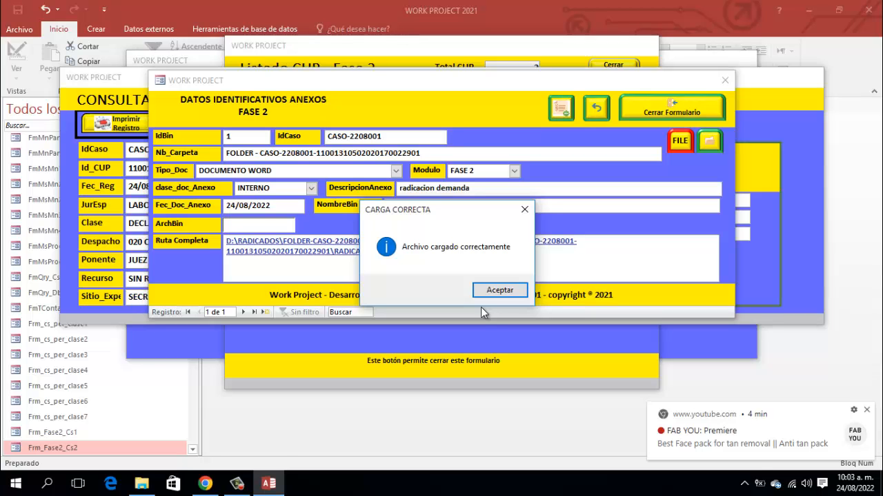
# - Acknowledge CARGA CORRECTA and close the Datos Identificativos Anexos form
pyautogui.press('Return')
pyautogui.click(869, 6)
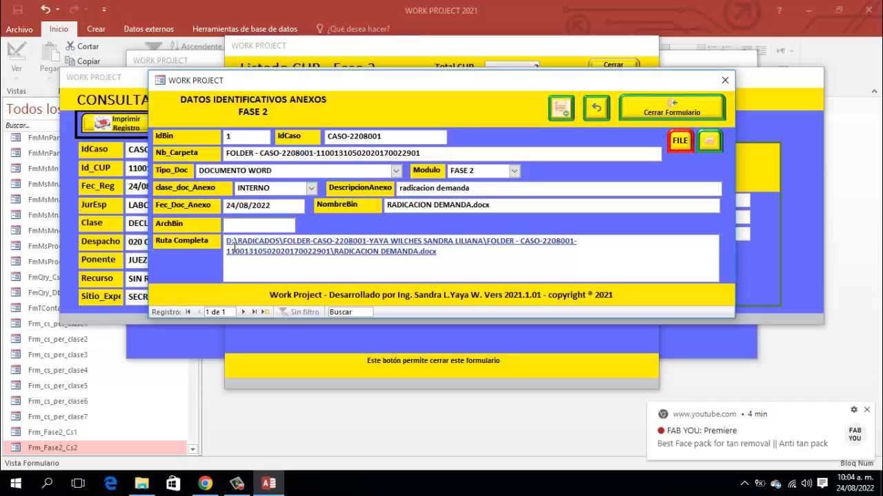
pyautogui.click(682, 106)
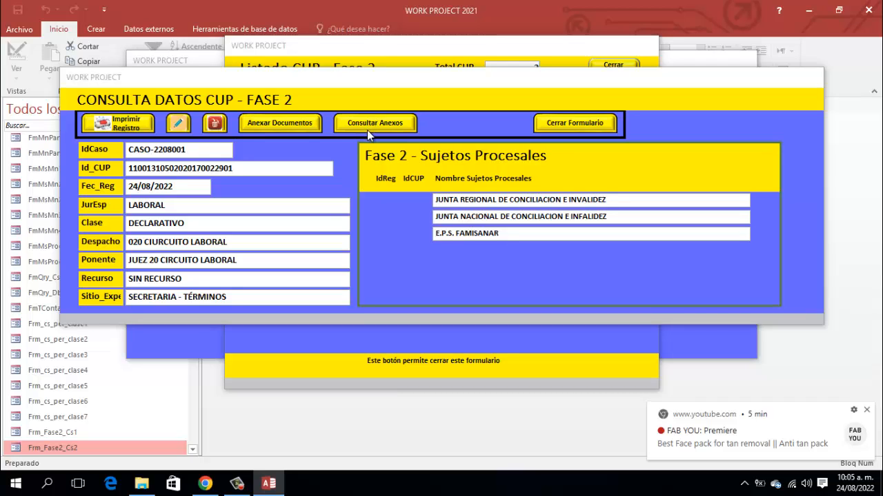
# - Close the CASO-2208001 case form, the Listado CUP - Fase 2 list, and the Panel Principal
pyautogui.click(562, 126)
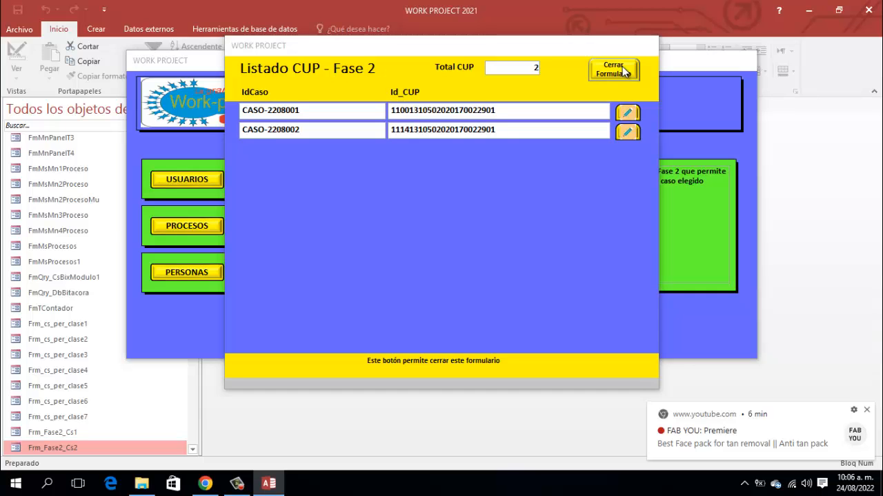
pyautogui.click(624, 72)
pyautogui.rightClick(441, 62)
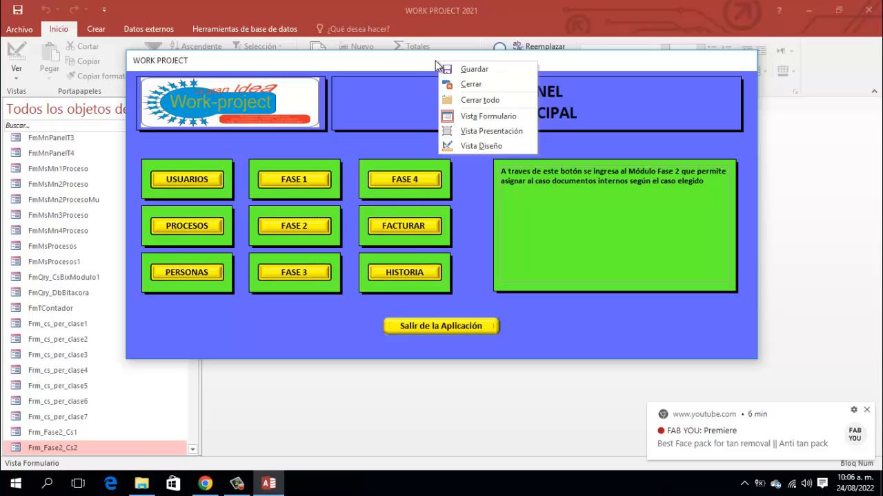
pyautogui.click(467, 83)
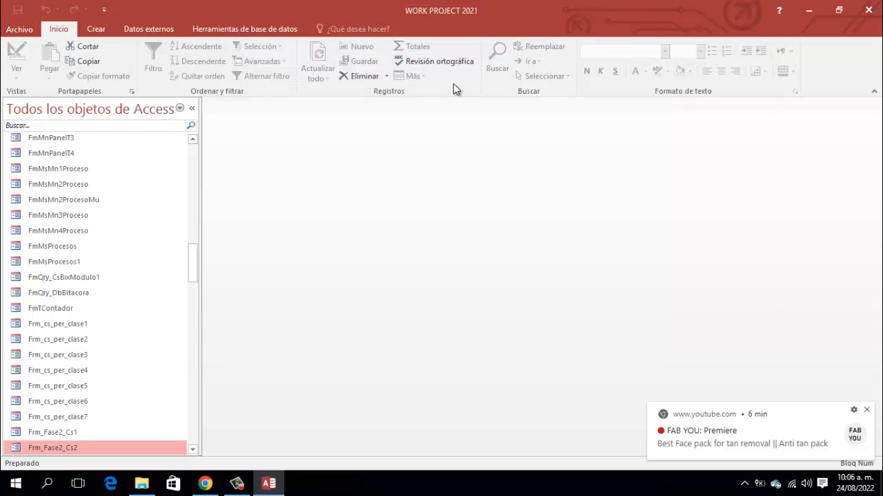
# - Filter the navigation pane on 'fase2', collapse Formularios, and select M_Fase2_Infractor_CUP
pyautogui.click(72, 126)
pyautogui.write('f')
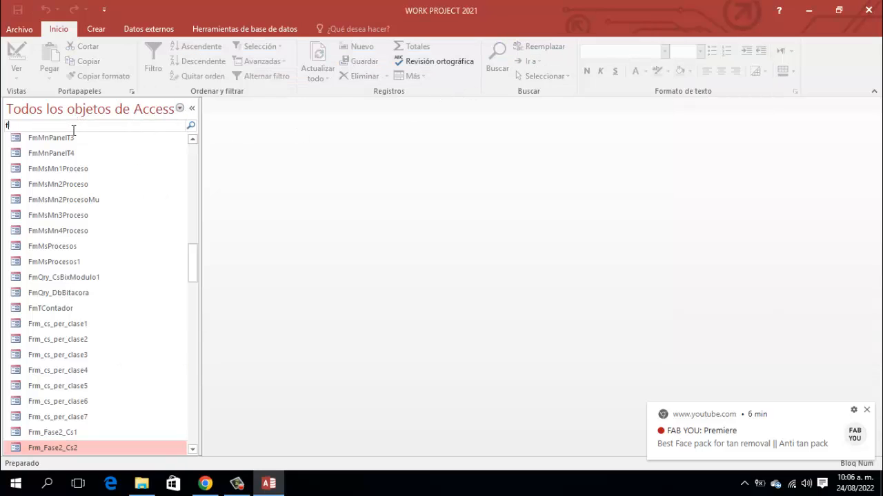
pyautogui.write('ase2')
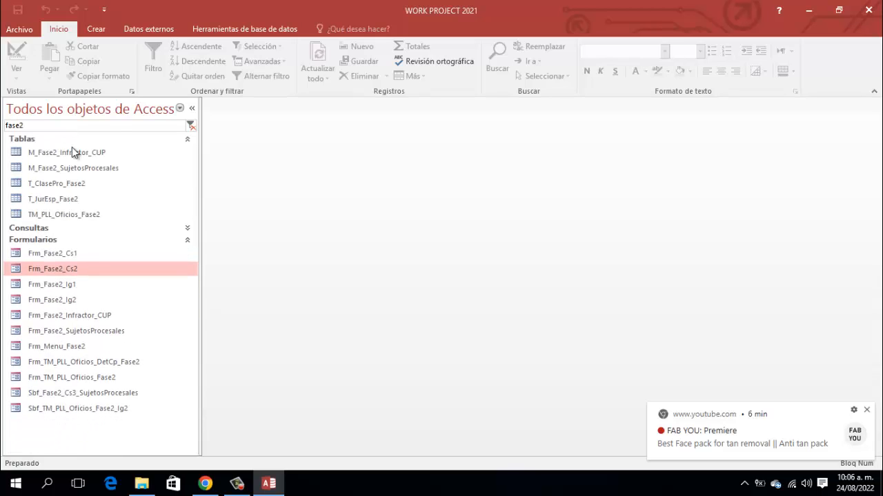
pyautogui.click(186, 240)
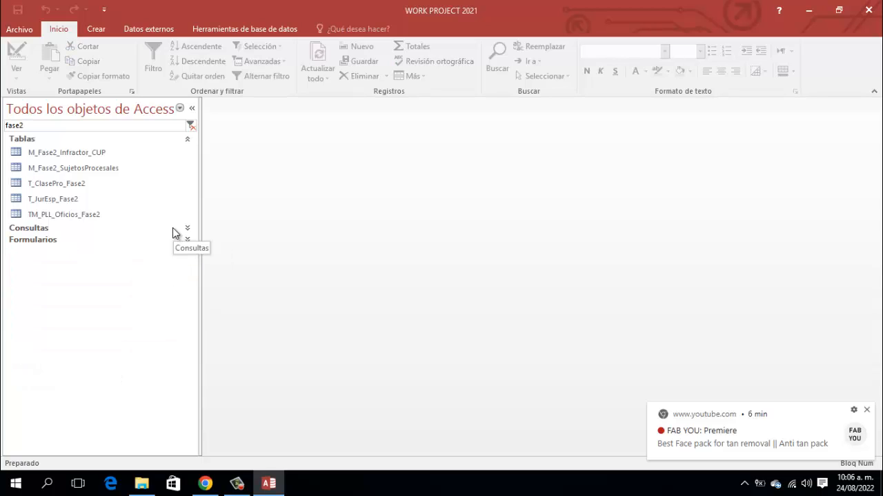
pyautogui.click(867, 412)
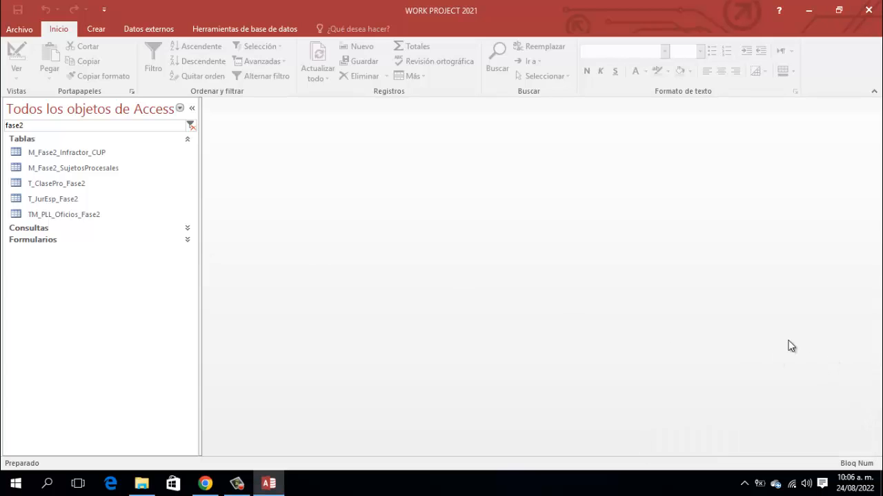
pyautogui.click(58, 153)
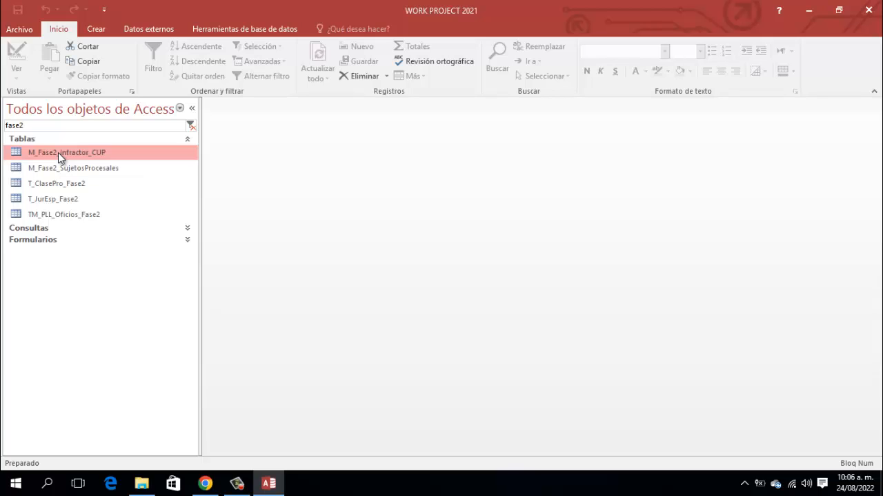
pyautogui.doubleClick(54, 157)
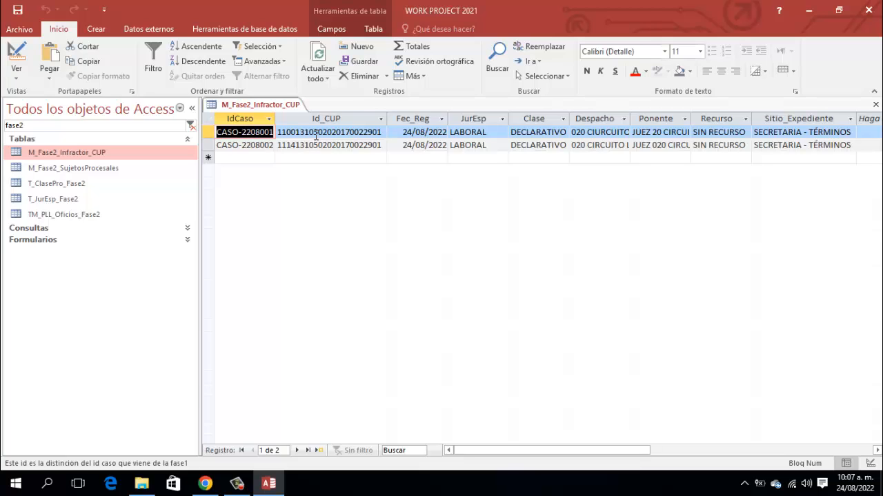
pyautogui.rightClick(274, 104)
pyautogui.click(297, 123)
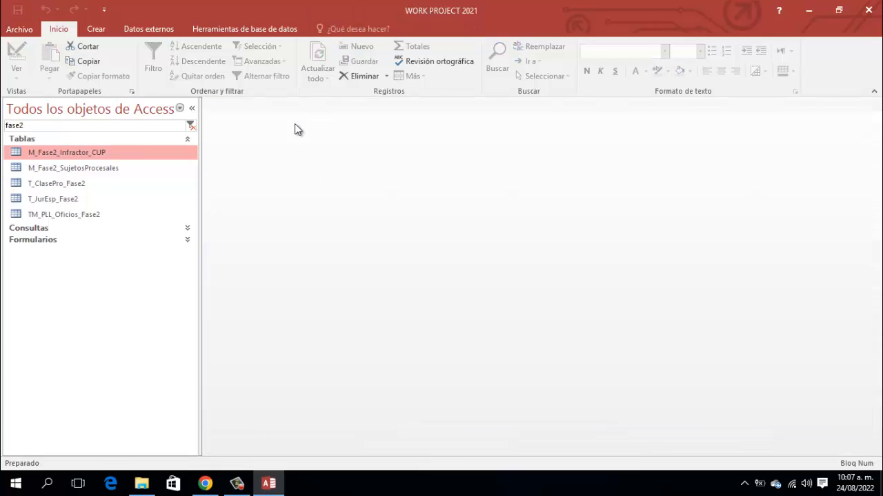
# - Open M_Fase2_SujetosProcesales, autofit the Nombre and IdCUP columns, then close and save the layout
pyautogui.click(72, 174)
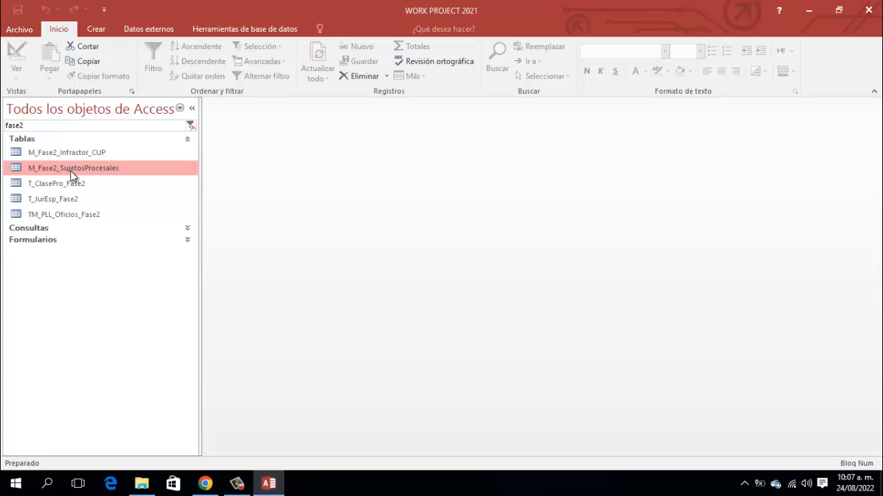
pyautogui.doubleClick(70, 171)
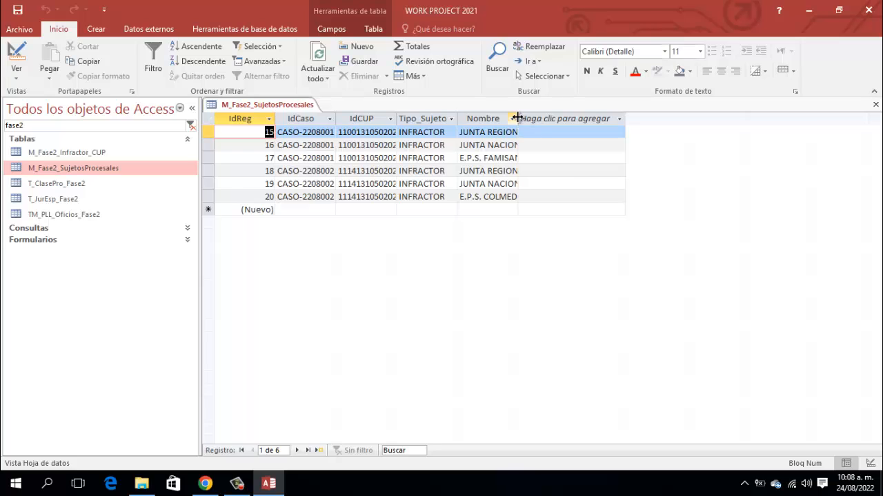
pyautogui.doubleClick(518, 118)
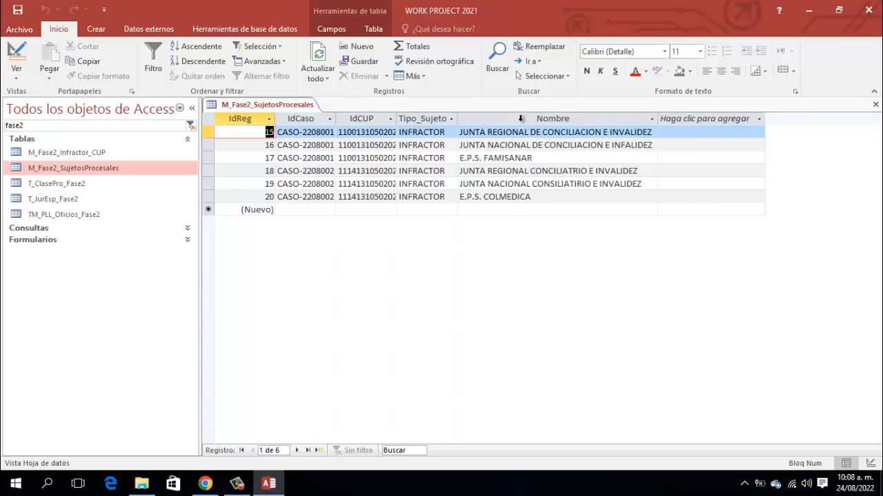
pyautogui.doubleClick(397, 119)
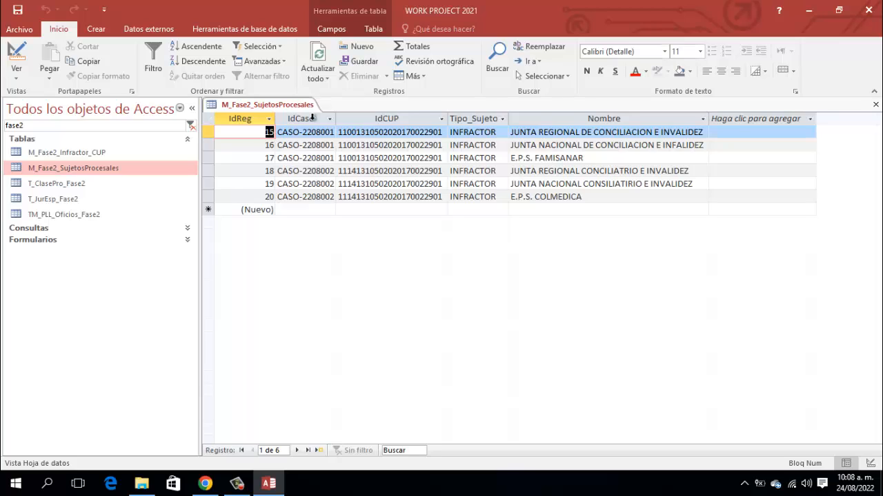
pyautogui.rightClick(287, 107)
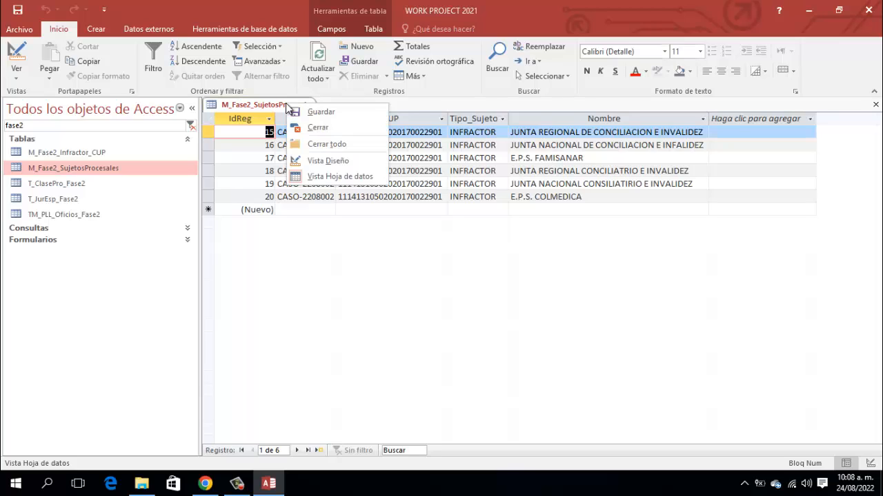
pyautogui.click(307, 126)
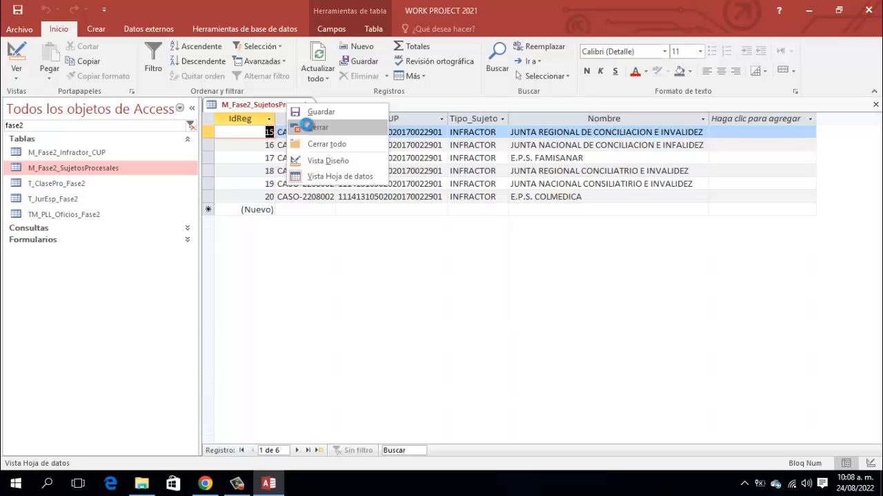
pyautogui.click(385, 276)
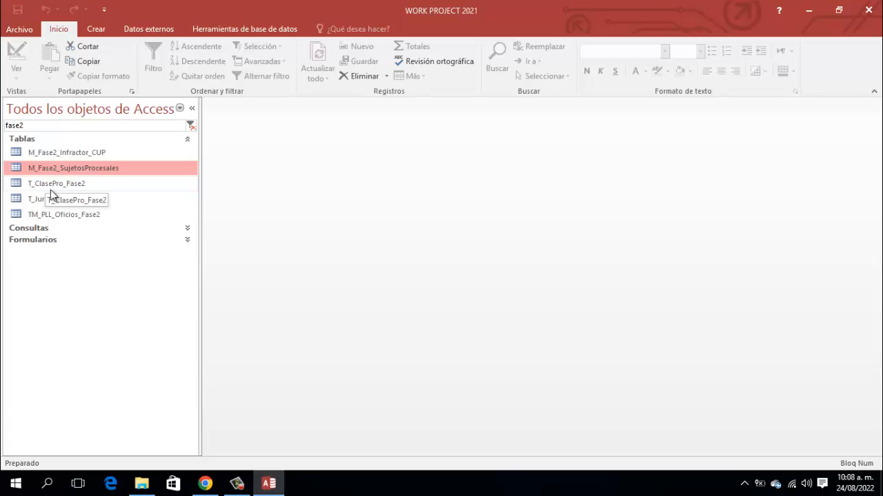
pyautogui.click(55, 184)
pyautogui.doubleClick(55, 184)
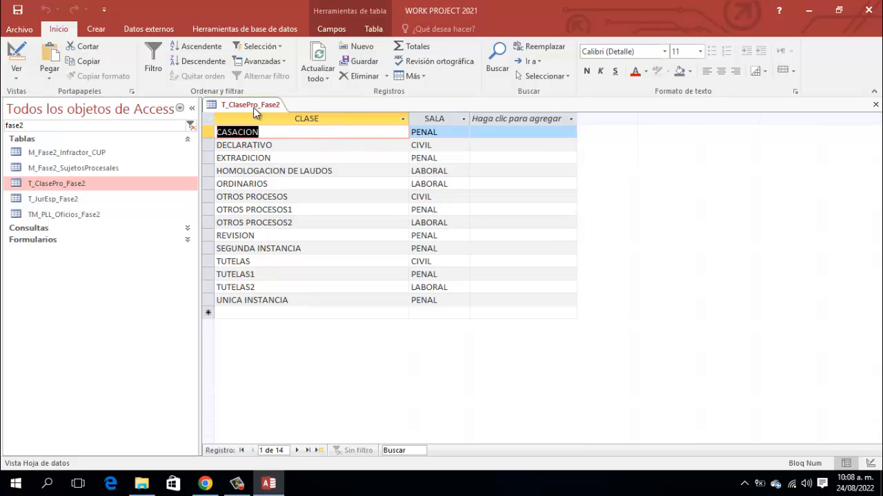
pyautogui.rightClick(254, 107)
pyautogui.click(284, 133)
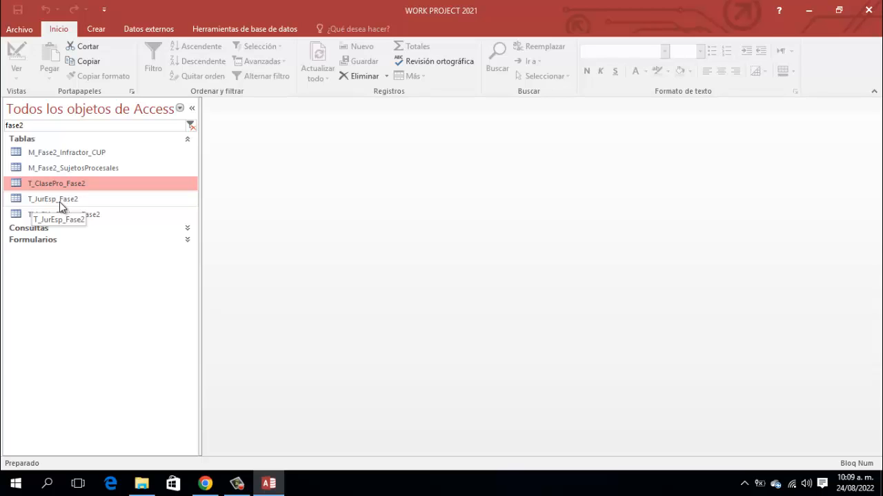
pyautogui.click(59, 199)
pyautogui.doubleClick(59, 201)
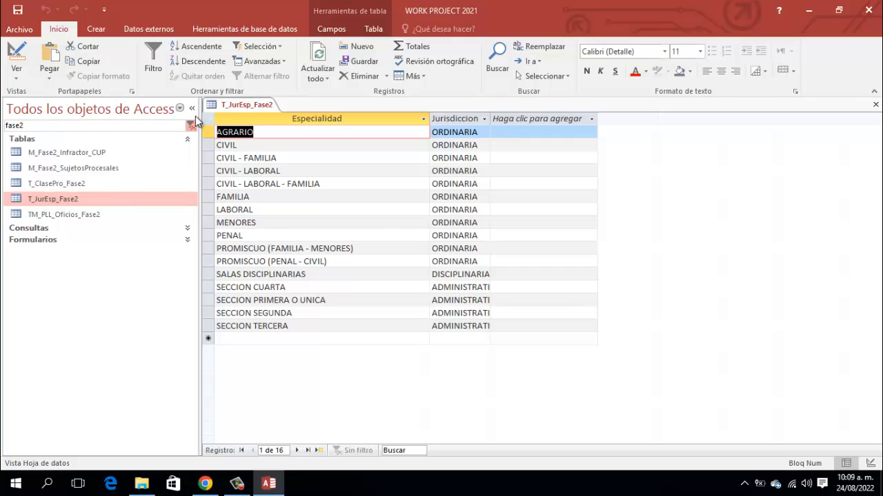
pyautogui.rightClick(246, 105)
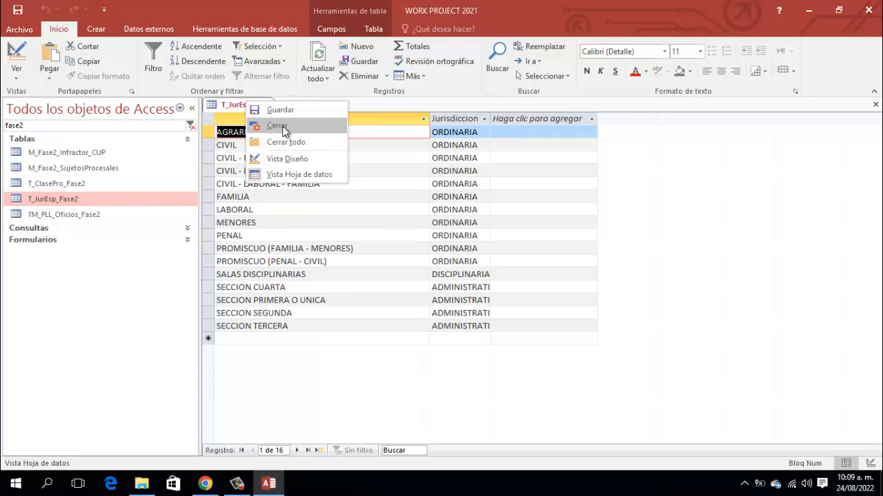
pyautogui.click(284, 131)
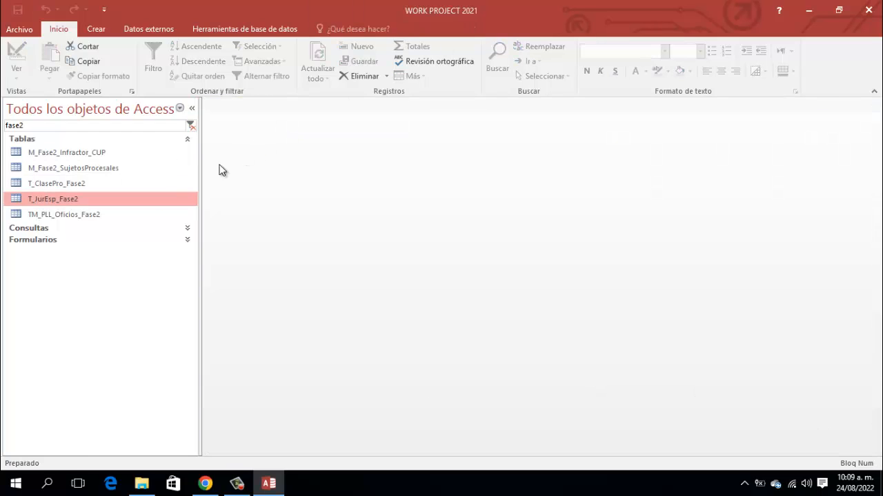
# - Autofit the Nb_Carpeta column of TM_PLL_Oficios_Fase2, then close the table saving the changes
pyautogui.click(68, 213)
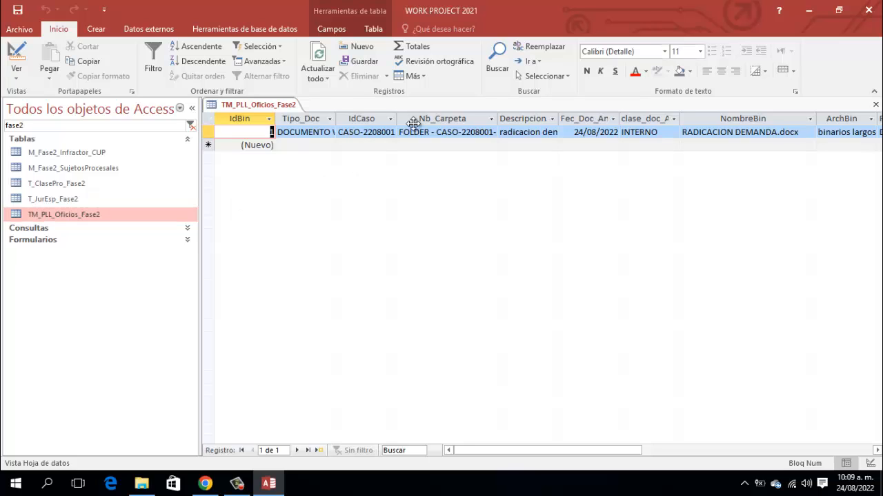
pyautogui.doubleClick(498, 119)
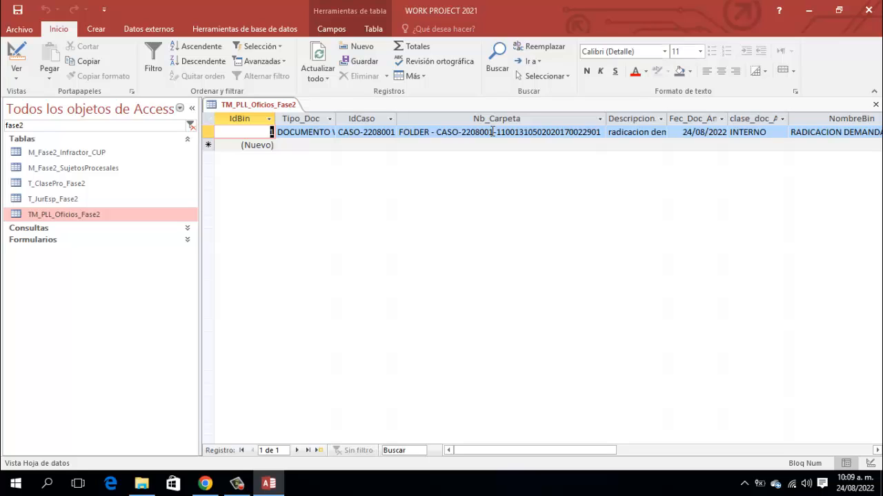
pyautogui.rightClick(273, 104)
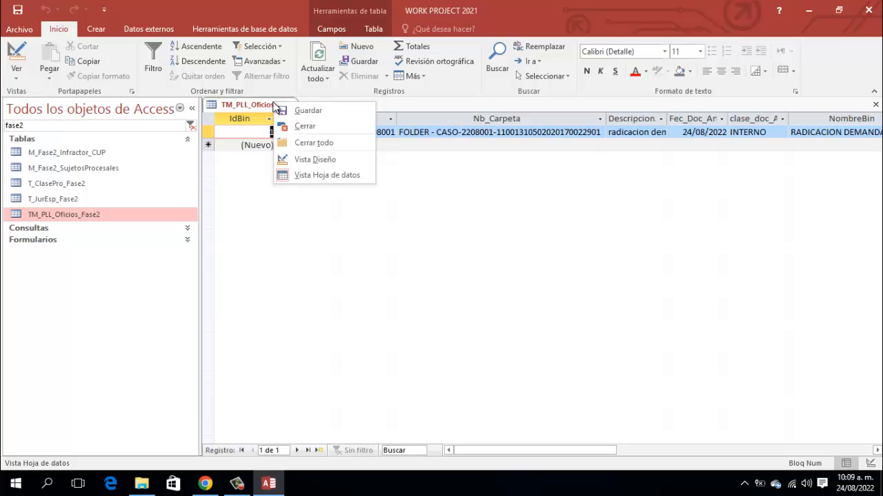
pyautogui.click(277, 205)
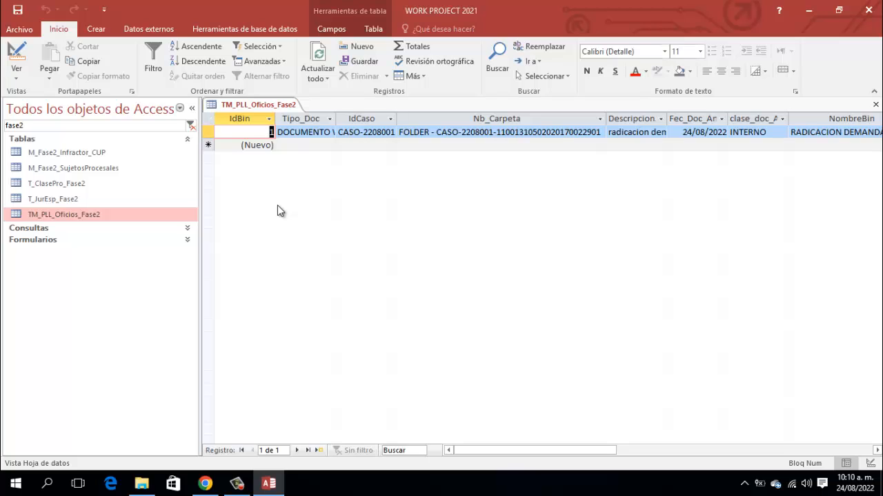
pyautogui.rightClick(288, 105)
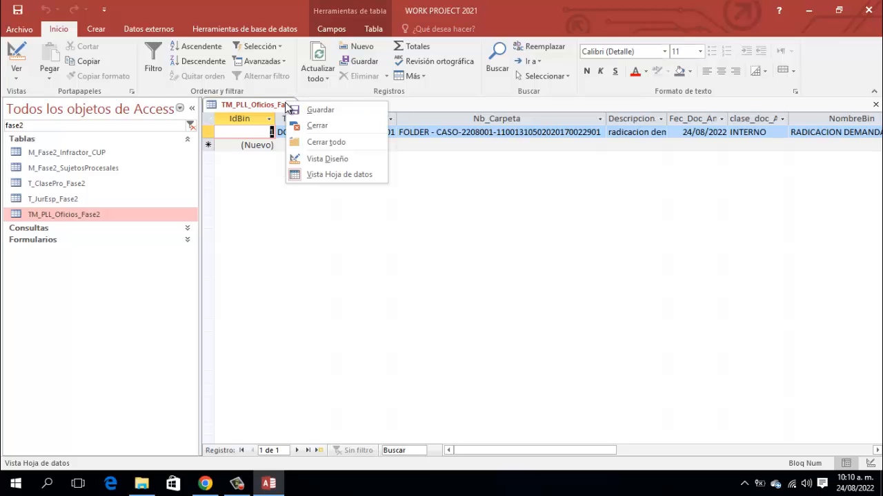
pyautogui.click(312, 127)
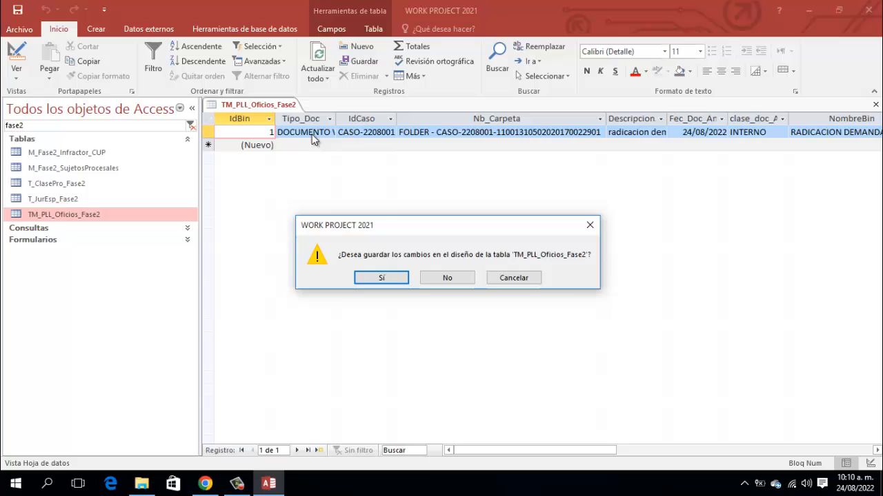
pyautogui.click(369, 277)
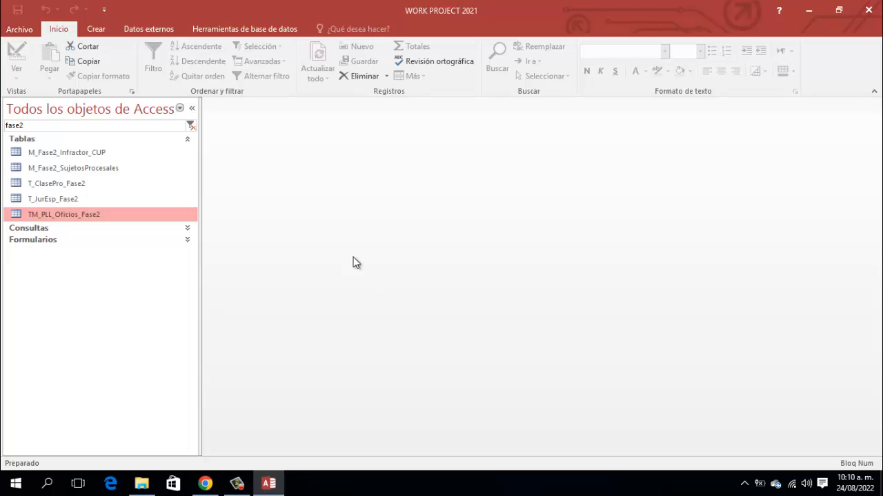
# - Switch the pane from Fase2 tables to queries, view Qry_Cs_Casos_Anexos_Fase2's design, then close it
pyautogui.click(187, 137)
pyautogui.click(187, 150)
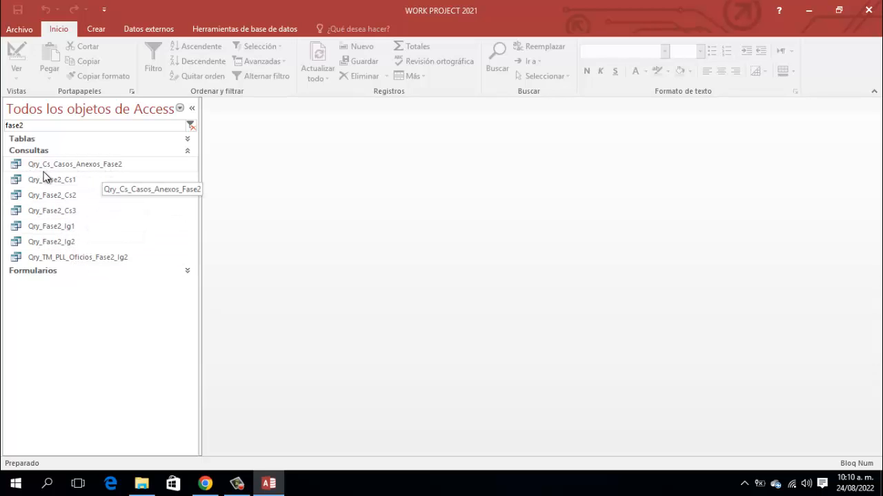
pyautogui.click(113, 166)
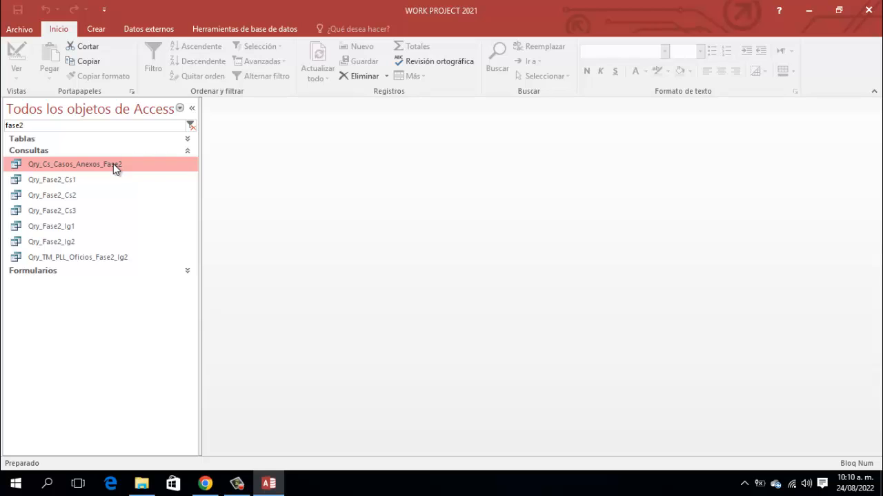
pyautogui.rightClick(113, 165)
pyautogui.click(150, 188)
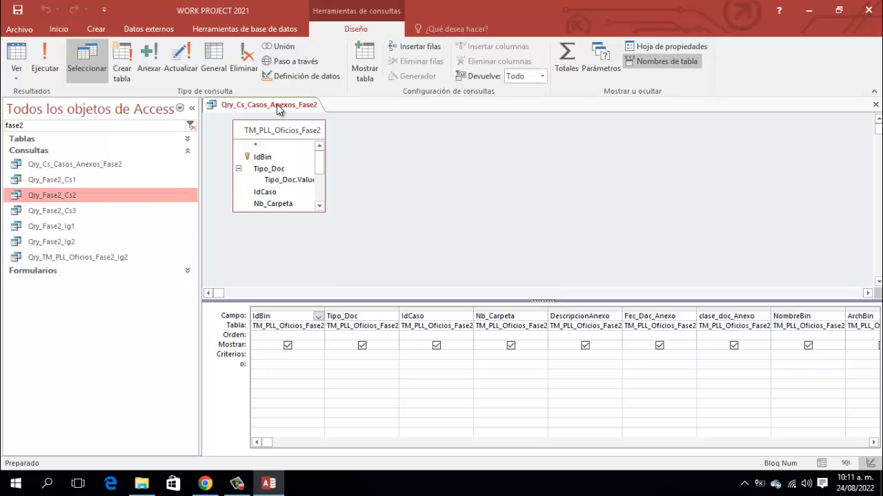
pyautogui.rightClick(276, 104)
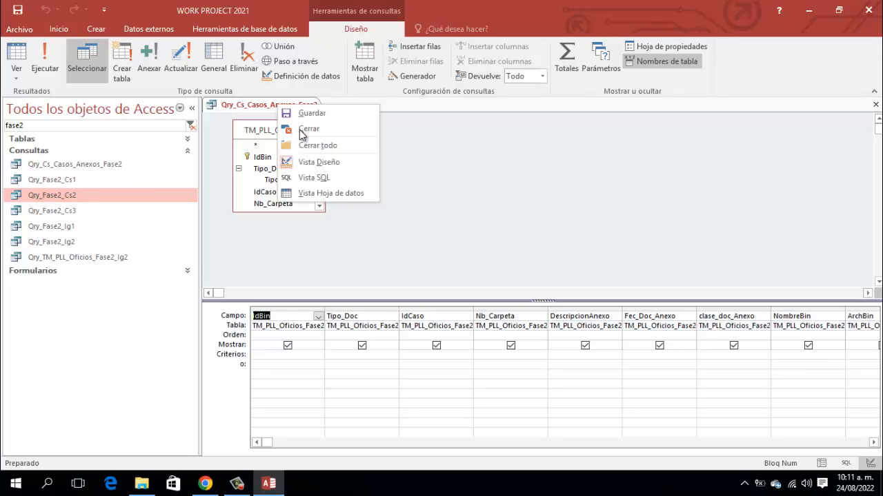
pyautogui.click(309, 129)
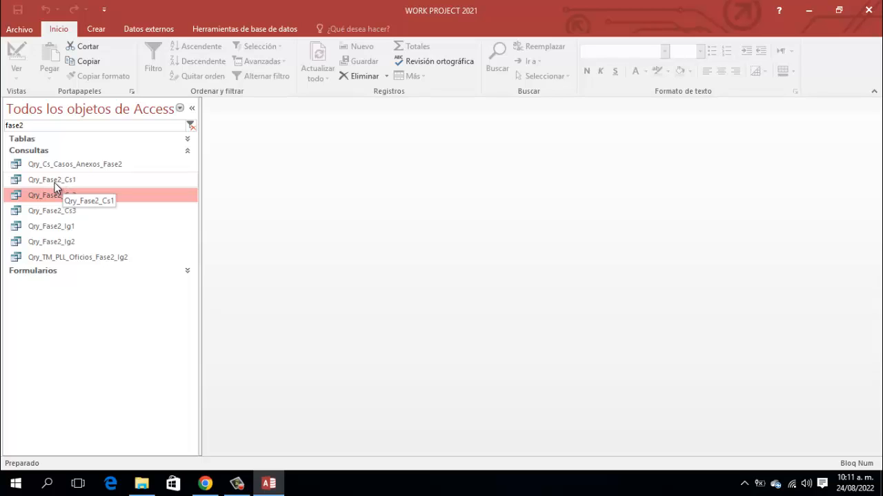
pyautogui.click(54, 182)
pyautogui.rightClick(55, 183)
pyautogui.click(86, 208)
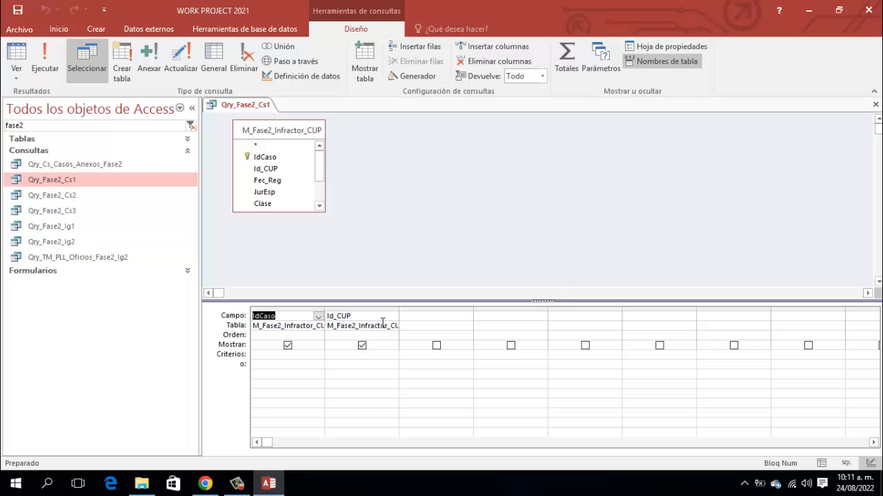
pyautogui.rightClick(241, 104)
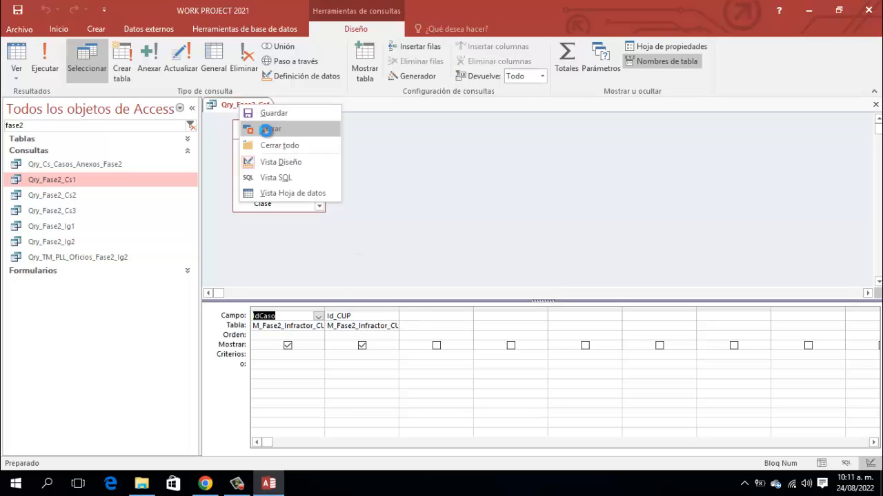
pyautogui.click(266, 130)
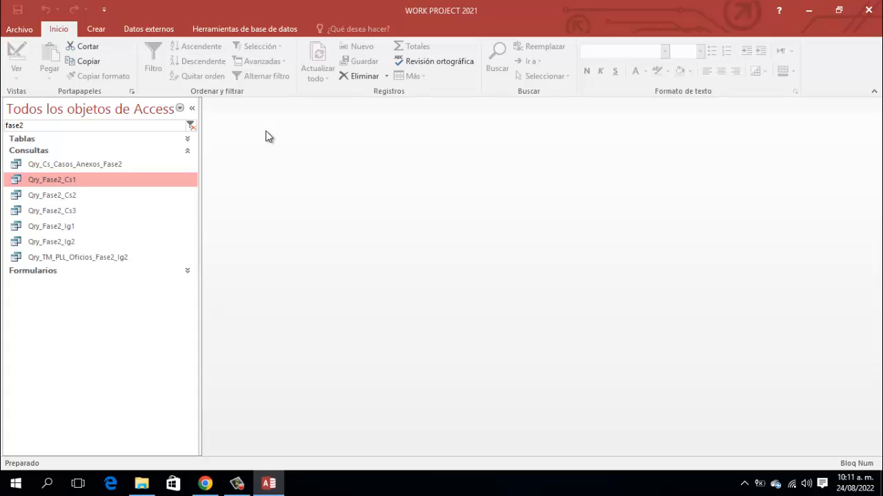
pyautogui.rightClick(59, 198)
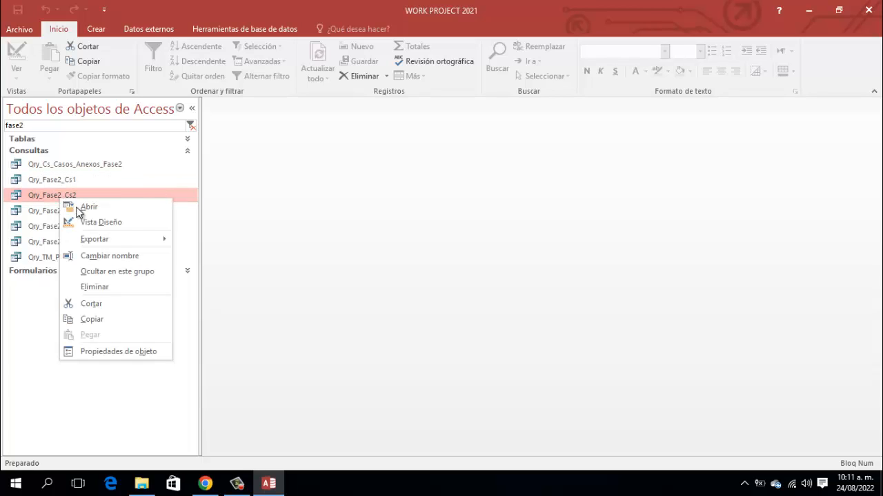
pyautogui.click(98, 222)
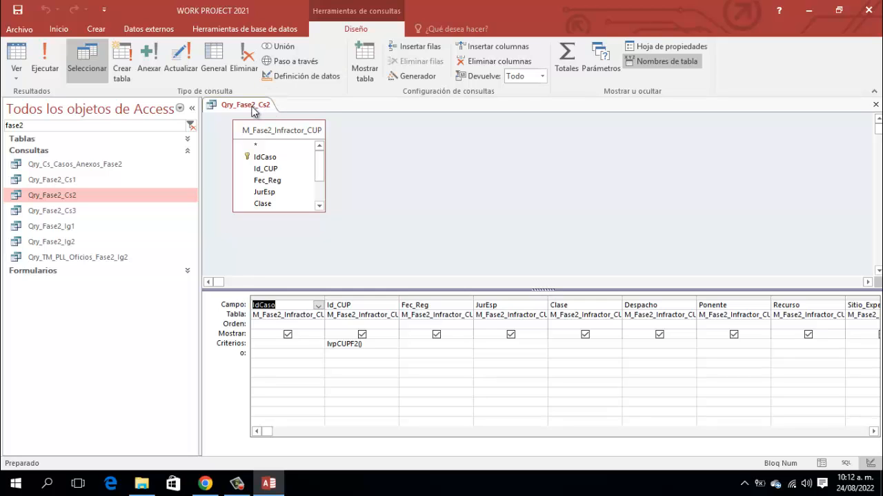
pyautogui.rightClick(253, 112)
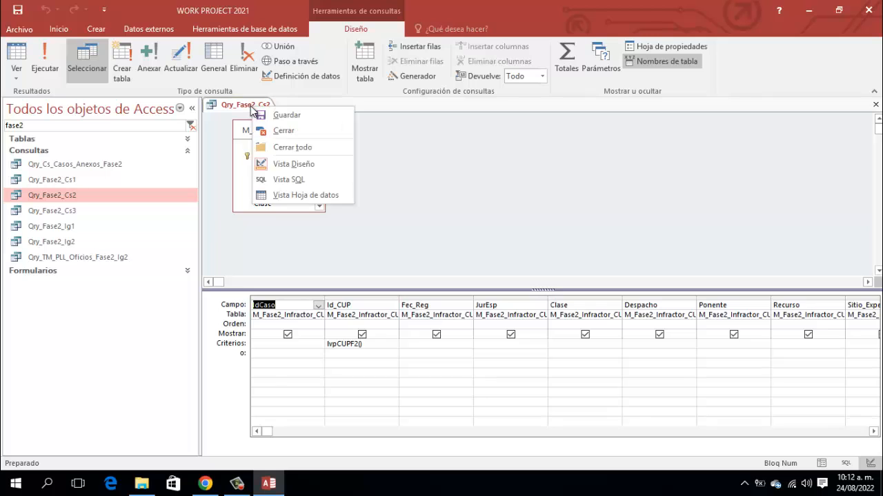
pyautogui.click(276, 130)
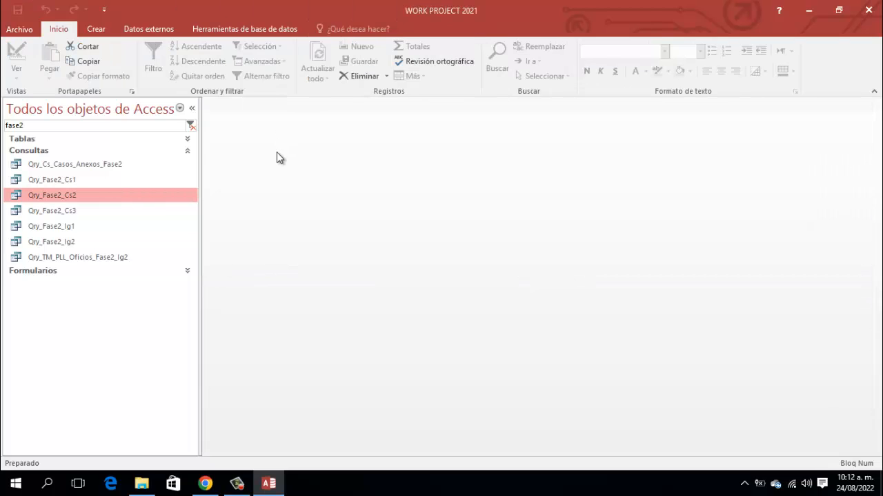
pyautogui.click(42, 210)
pyautogui.rightClick(41, 208)
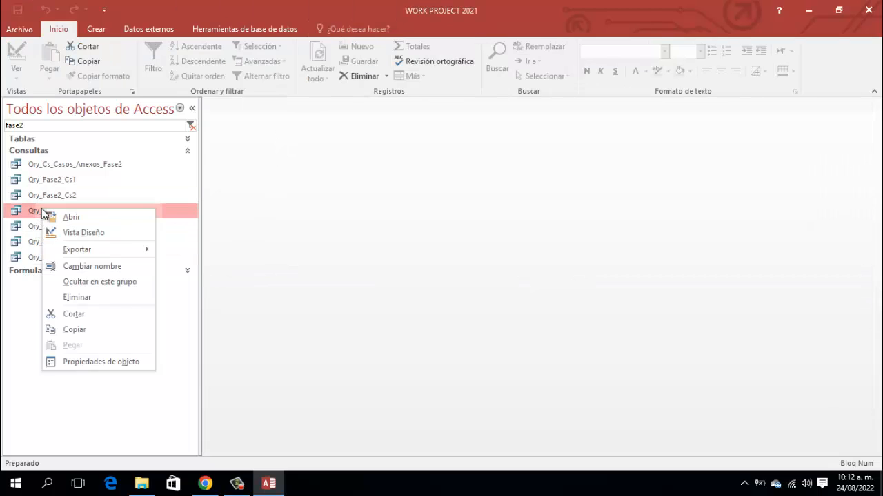
pyautogui.click(80, 235)
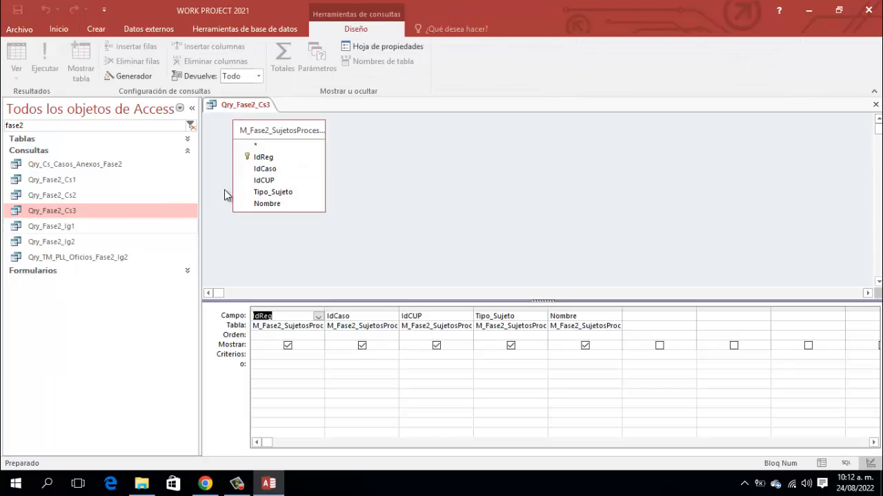
pyautogui.rightClick(255, 110)
pyautogui.click(266, 129)
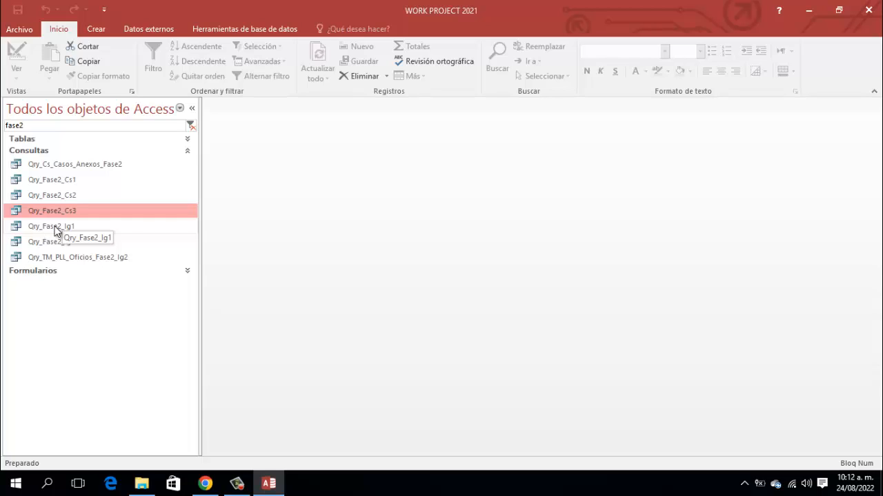
pyautogui.click(55, 230)
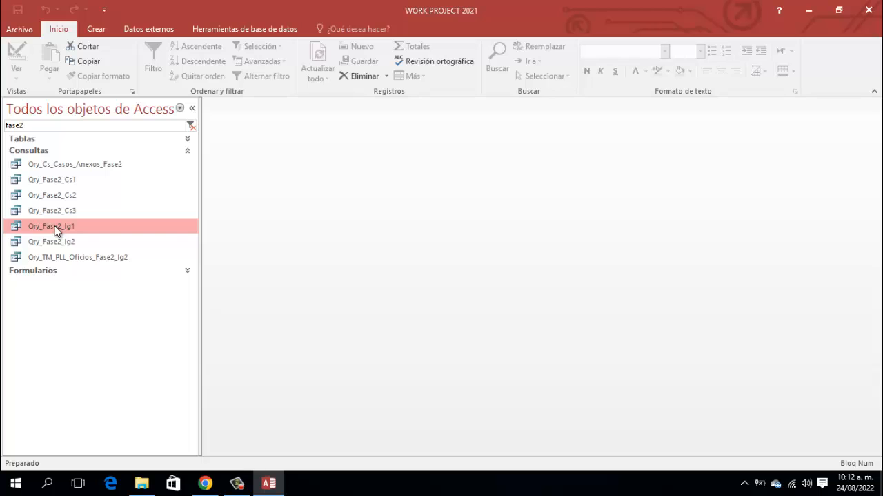
pyautogui.rightClick(55, 230)
pyautogui.click(99, 252)
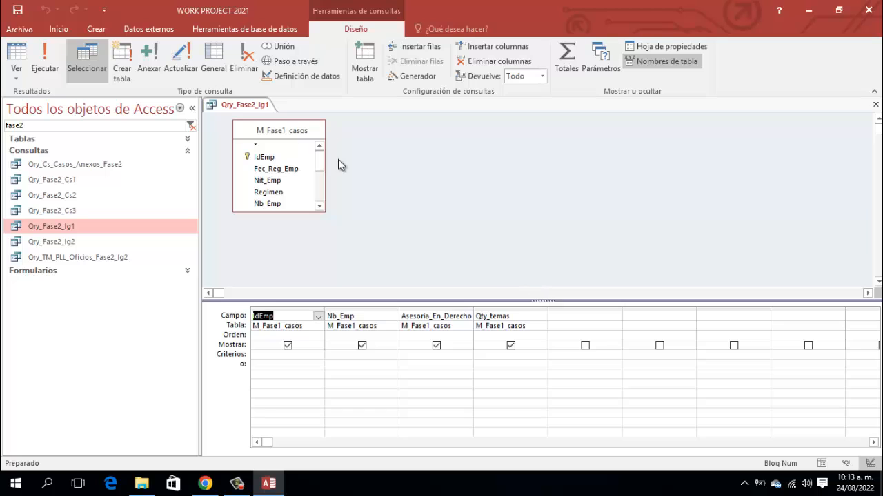
pyautogui.rightClick(241, 105)
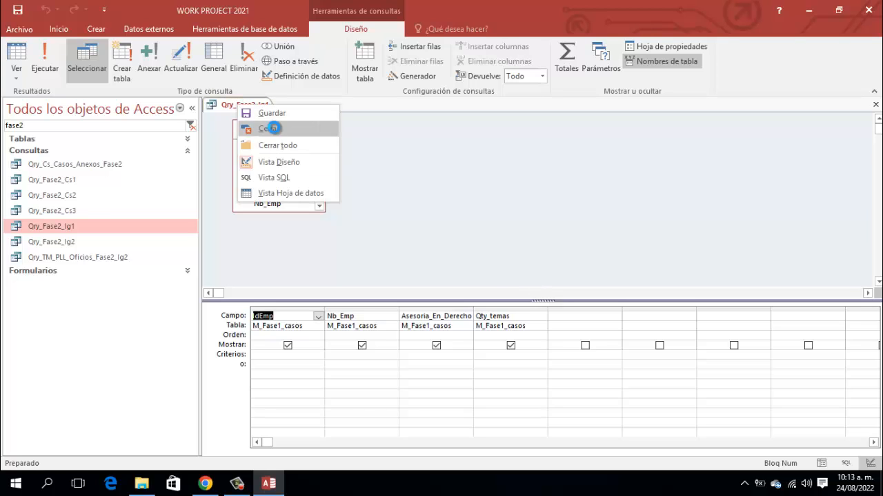
pyautogui.click(272, 128)
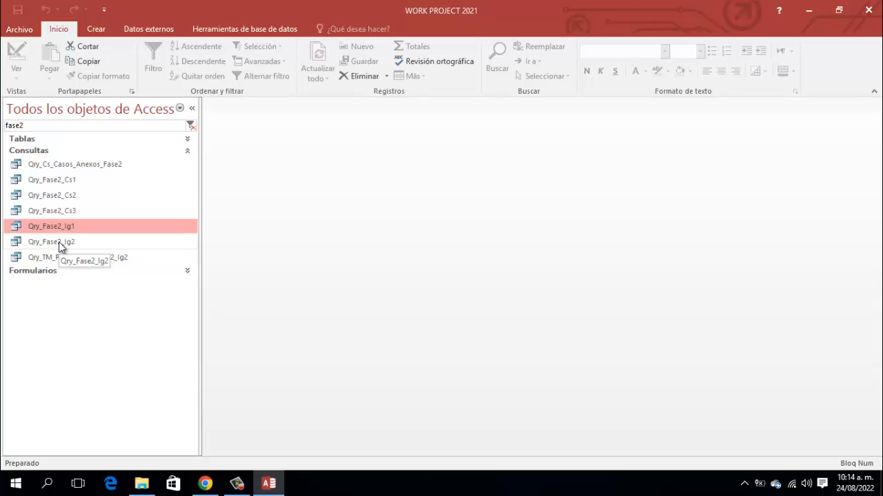
pyautogui.click(58, 243)
pyautogui.rightClick(58, 242)
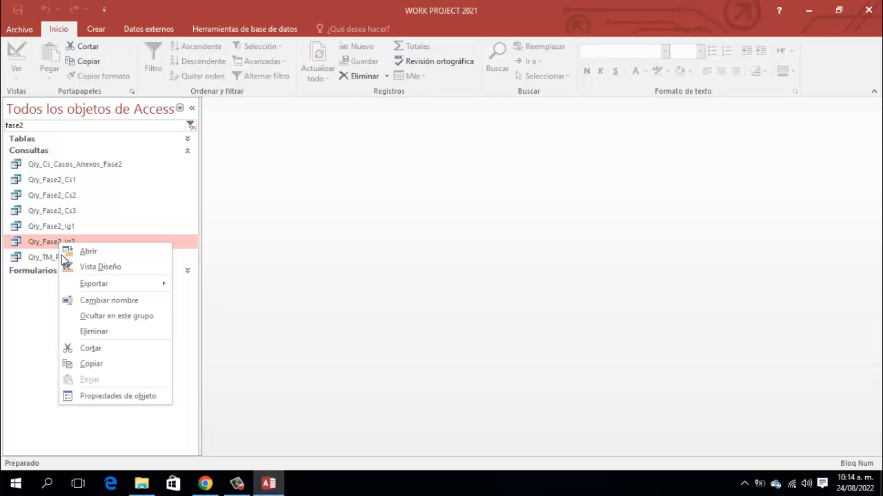
pyautogui.click(93, 267)
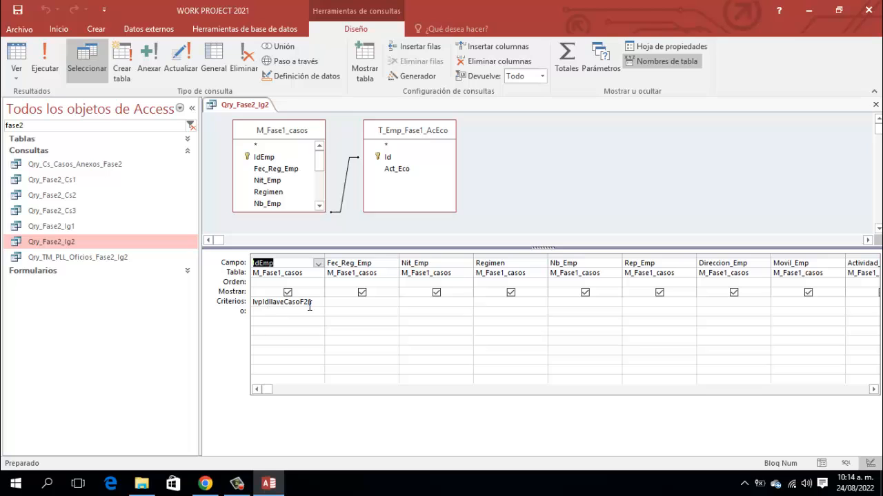
pyautogui.rightClick(260, 109)
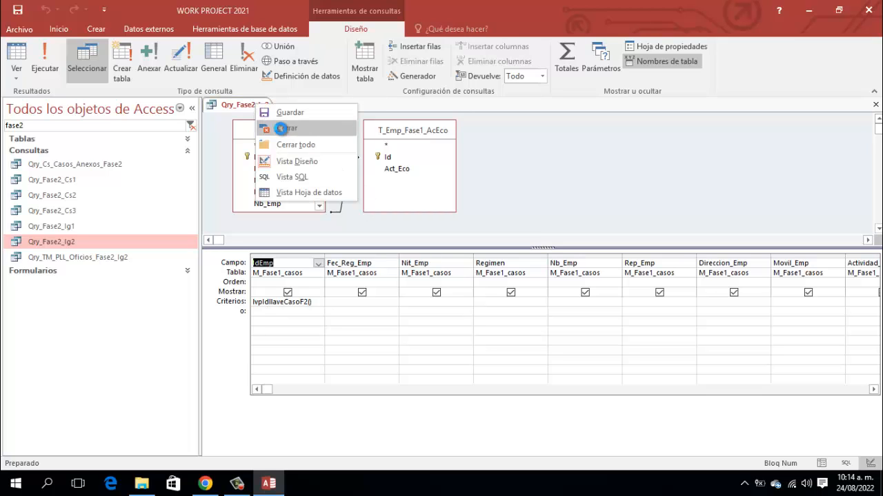
pyautogui.click(265, 129)
pyautogui.click(68, 258)
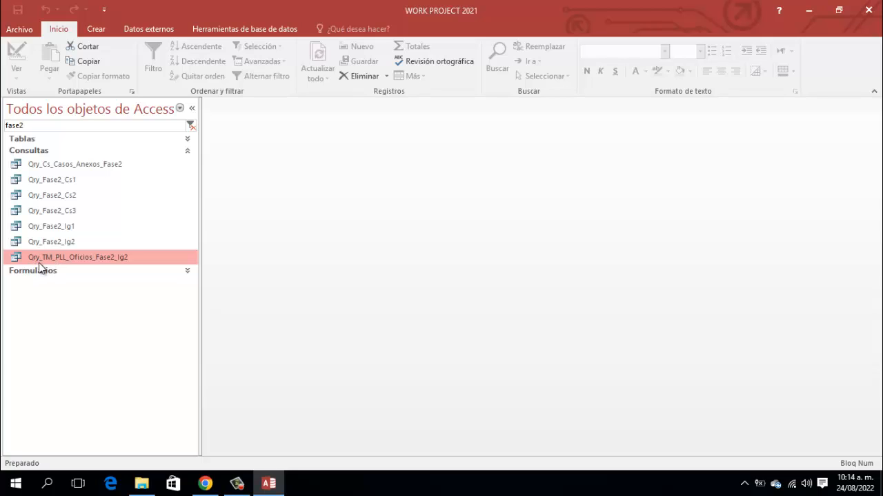
pyautogui.rightClick(87, 258)
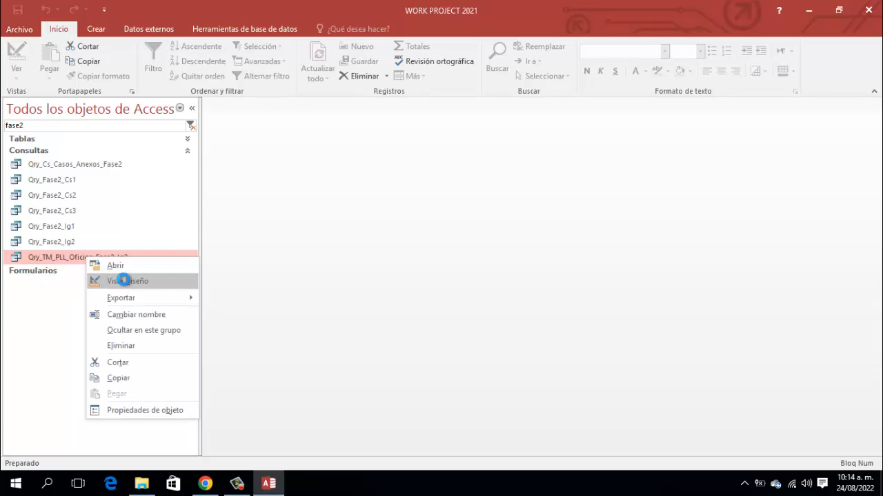
pyautogui.click(122, 280)
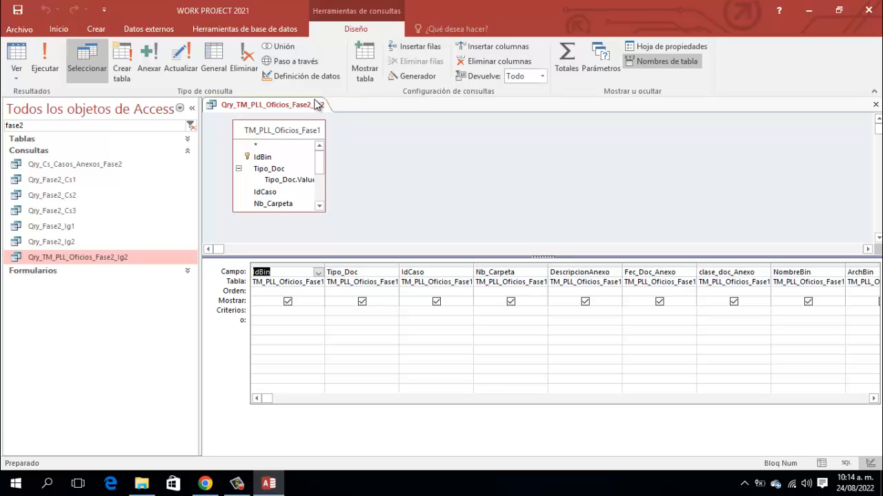
pyautogui.rightClick(315, 104)
pyautogui.click(349, 123)
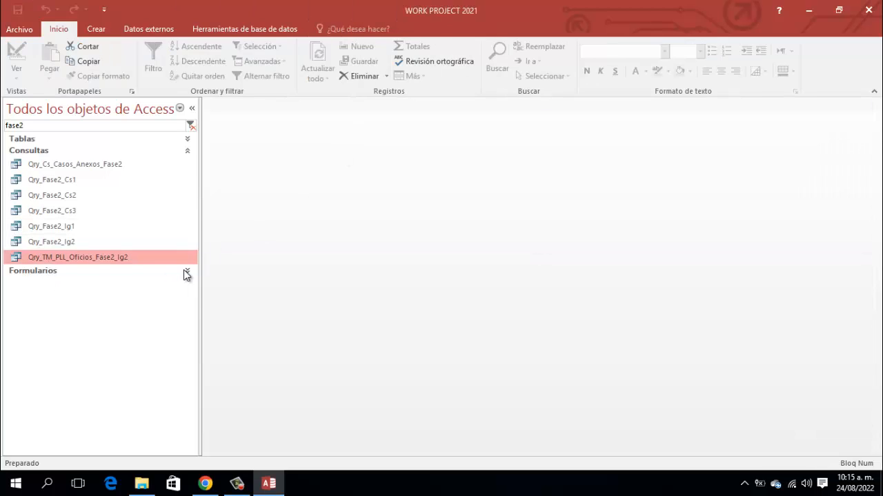
pyautogui.click(188, 152)
pyautogui.click(189, 163)
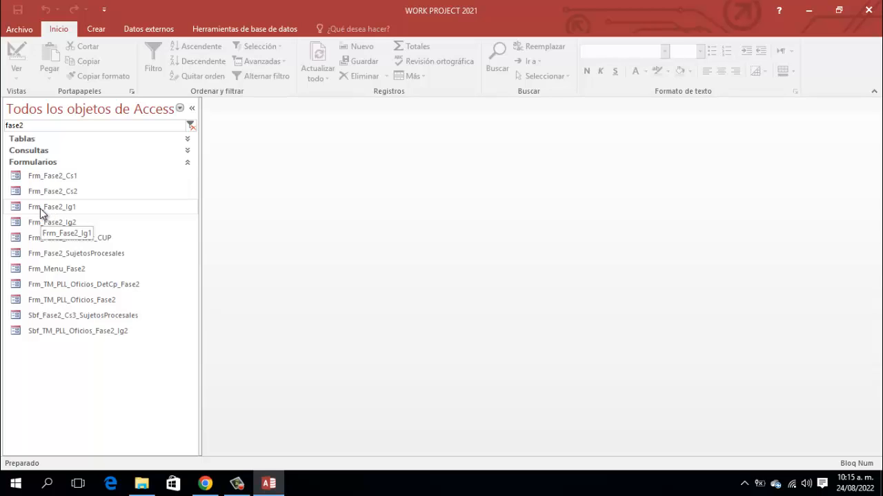
pyautogui.click(69, 207)
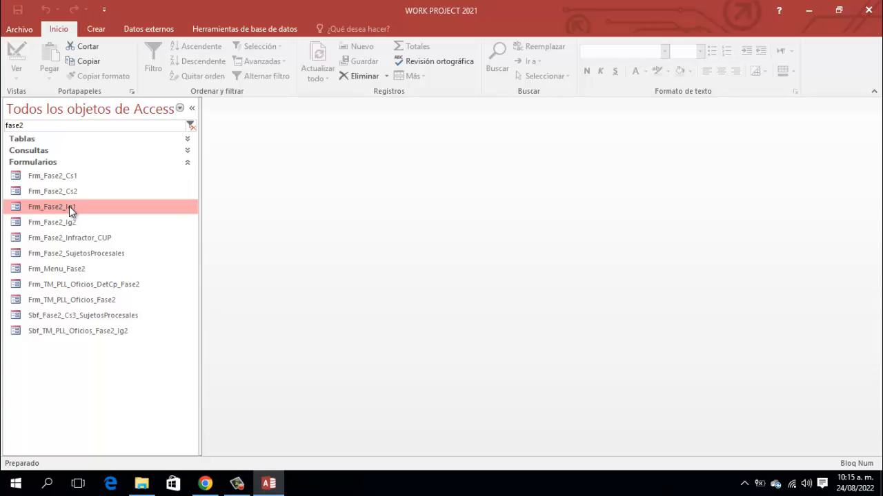
pyautogui.rightClick(69, 206)
pyautogui.click(132, 247)
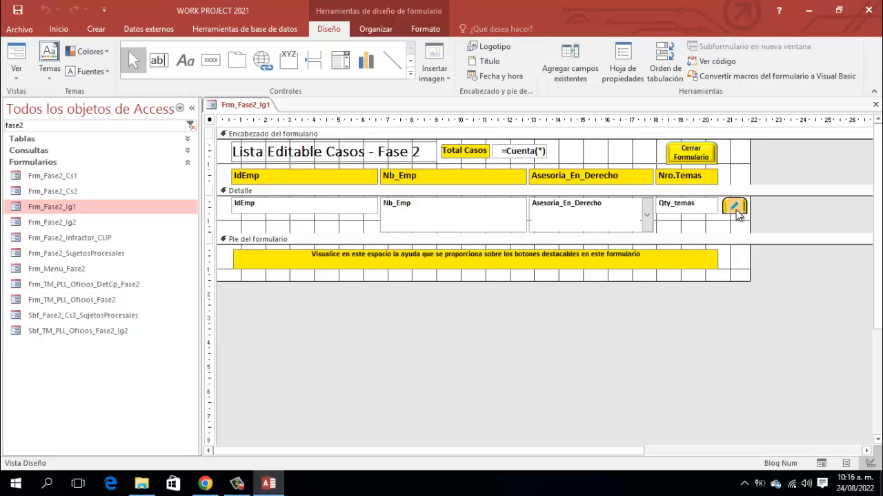
pyautogui.click(736, 211)
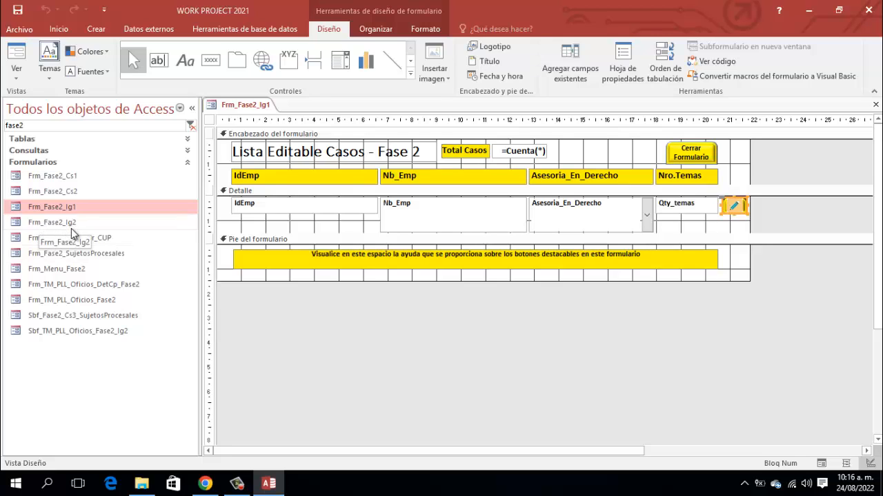
pyautogui.rightClick(246, 110)
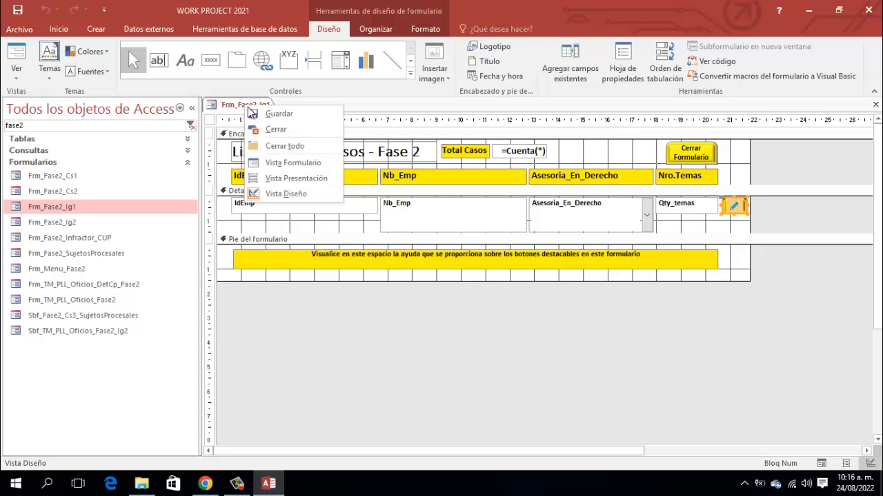
pyautogui.click(275, 128)
# - Open Frm_Fase2_Ig2 in design view and collapse the navigation pane
pyautogui.click(69, 224)
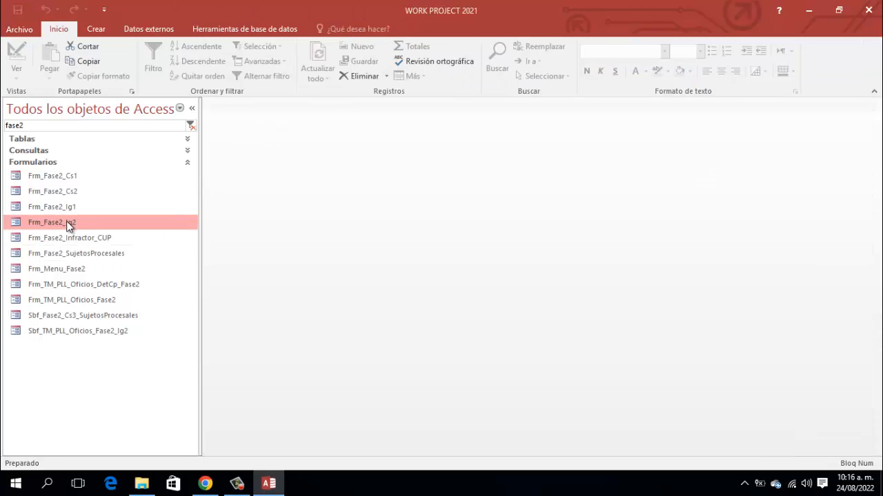
pyautogui.rightClick(67, 223)
pyautogui.click(115, 259)
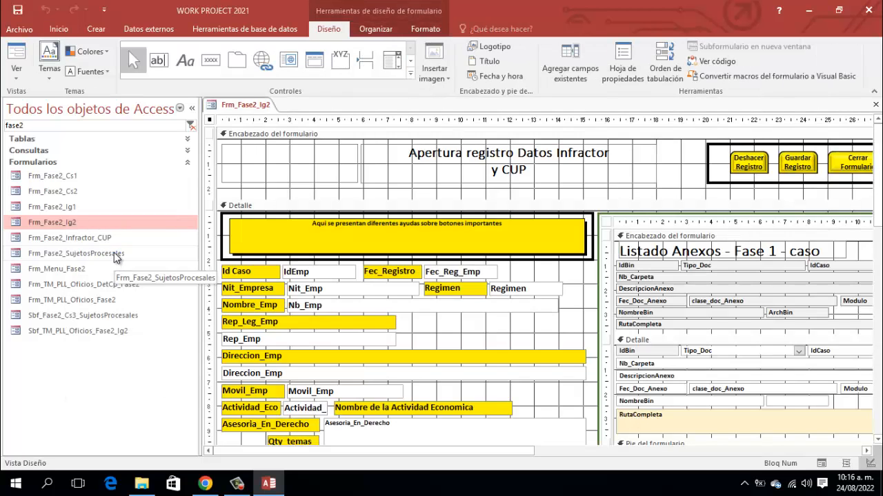
pyautogui.click(193, 109)
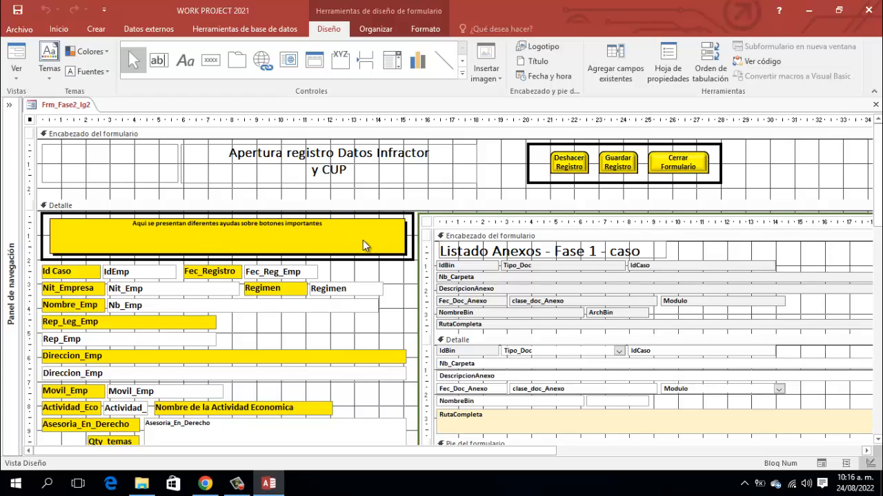
# - Scroll through the form and select the Datos Iniciales subform and its Id_CUP box
pyautogui.scroll(-3, 424, 276)
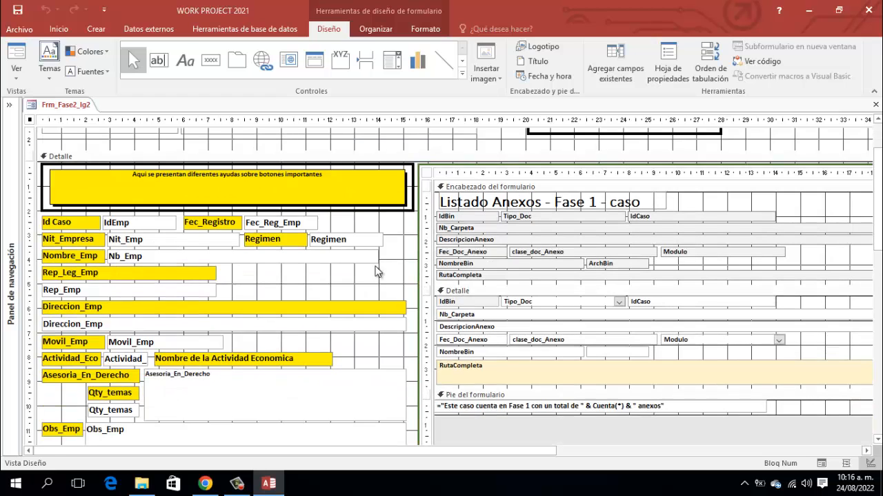
pyautogui.scroll(-3, 258, 219)
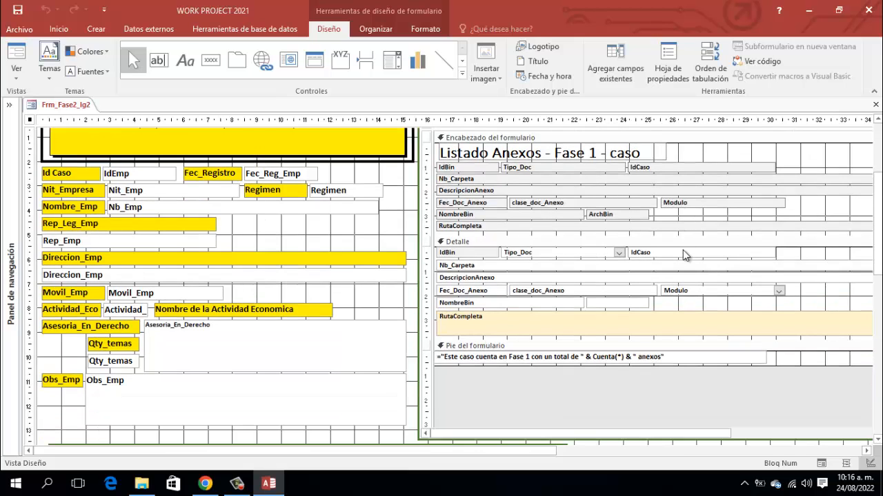
pyautogui.scroll(-6, 504, 285)
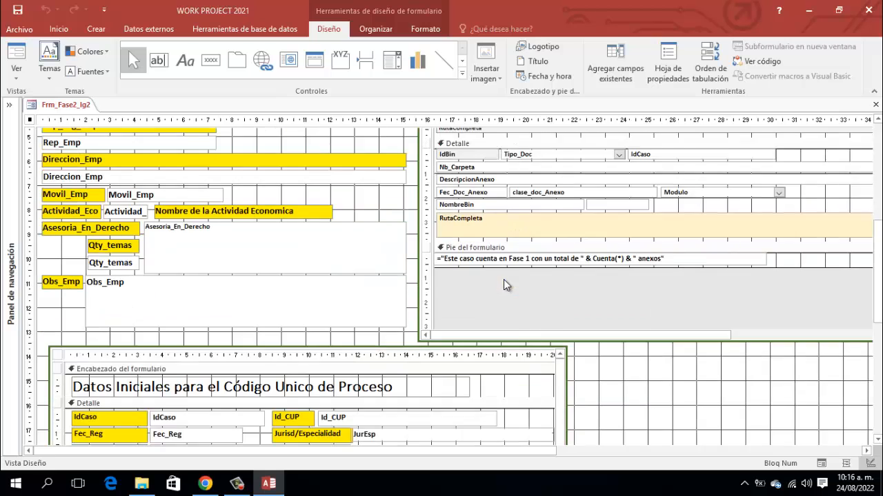
pyautogui.scroll(-7, 503, 279)
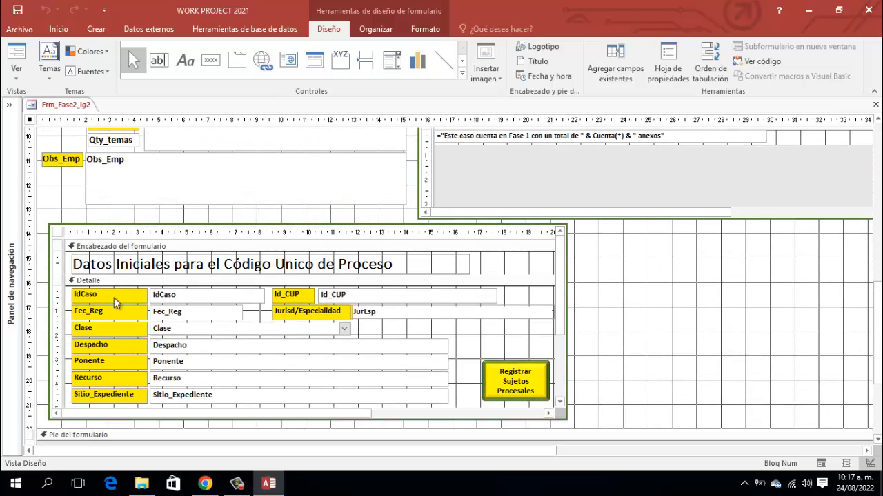
pyautogui.scroll(1, 412, 193)
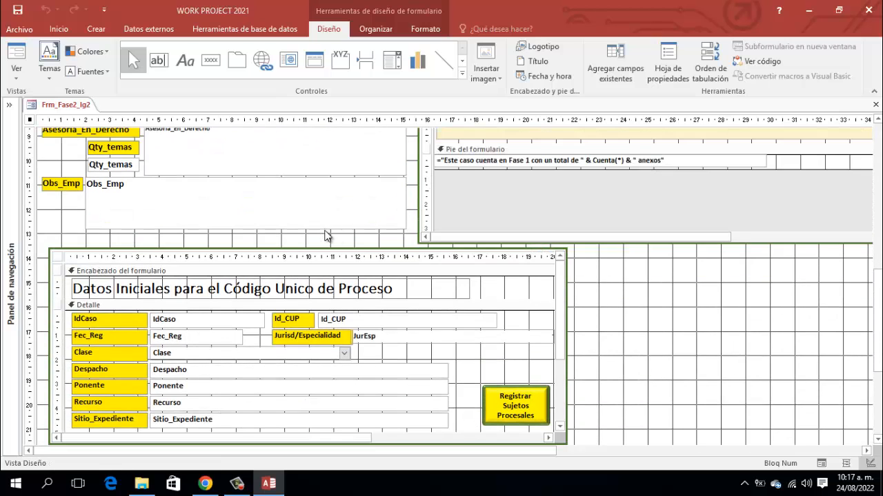
pyautogui.scroll(2, 294, 239)
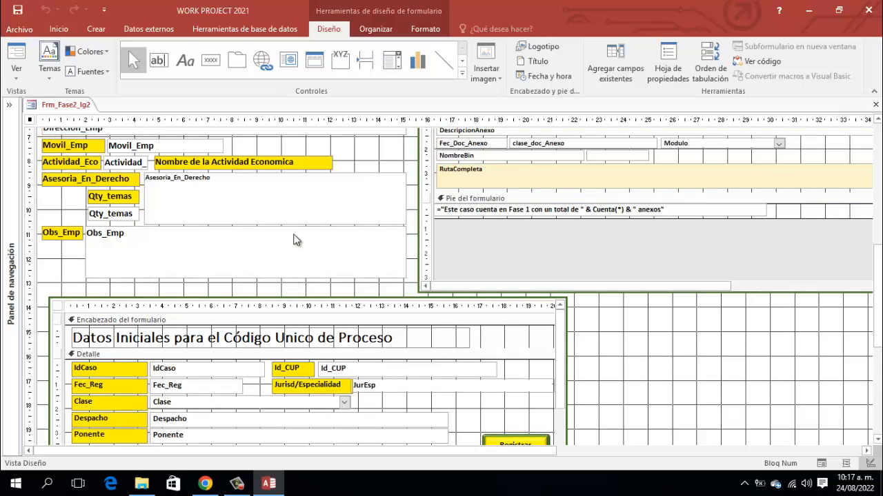
pyautogui.scroll(2, 295, 175)
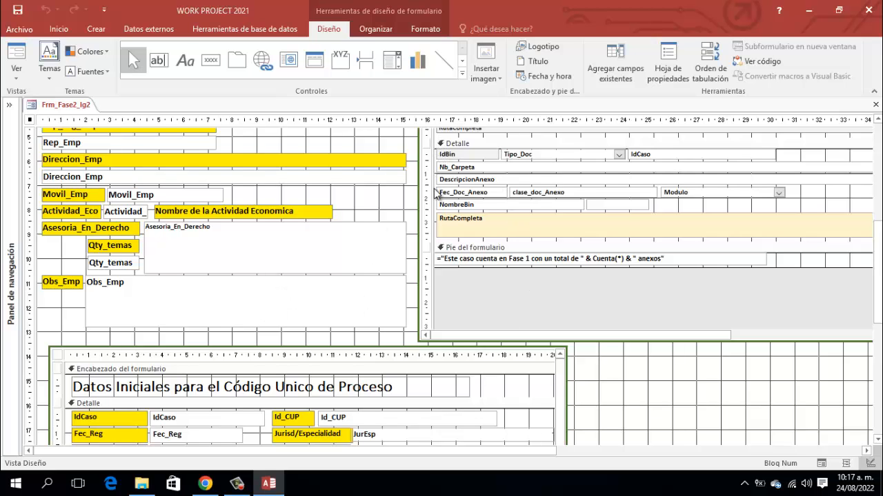
pyautogui.scroll(-3, 670, 306)
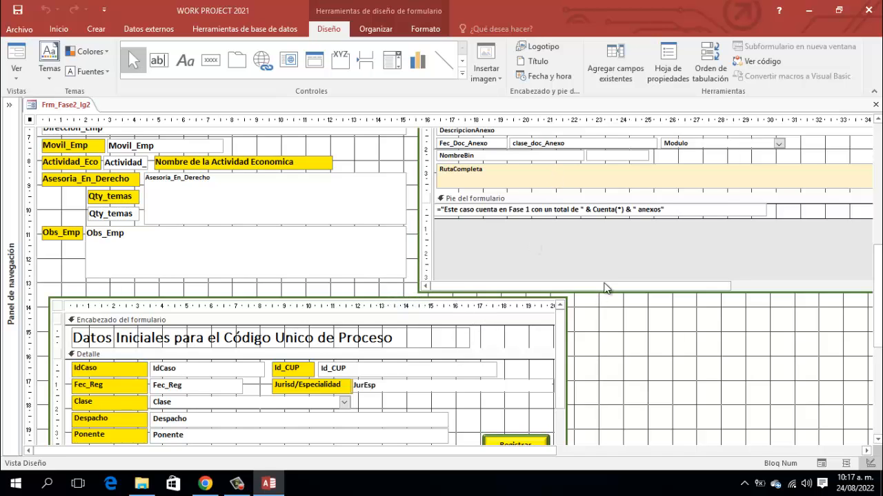
pyautogui.scroll(6, 612, 271)
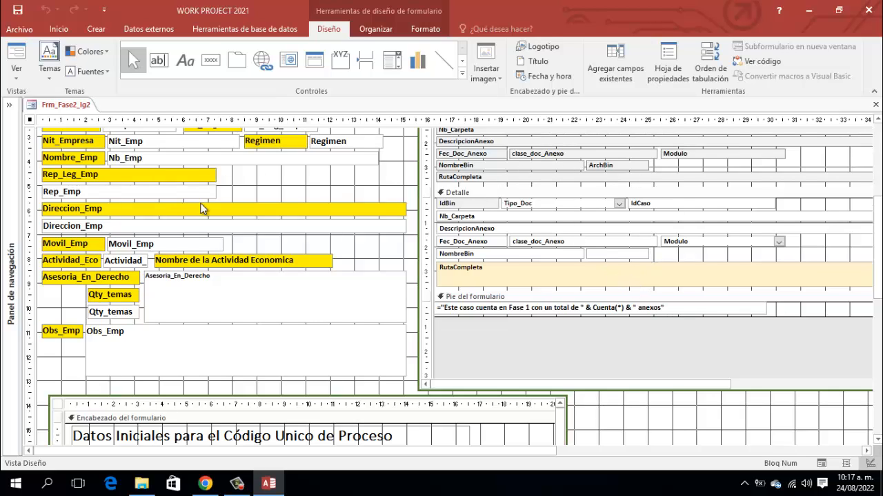
pyautogui.scroll(-10, 531, 261)
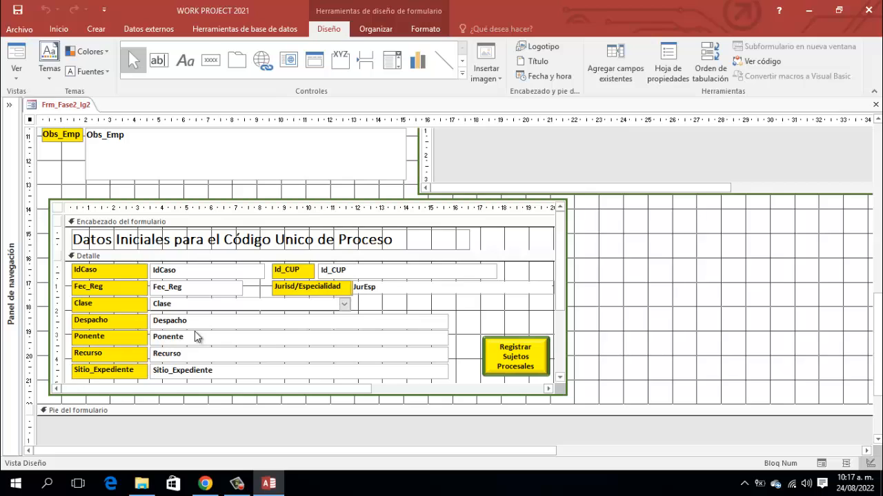
pyautogui.click(359, 272)
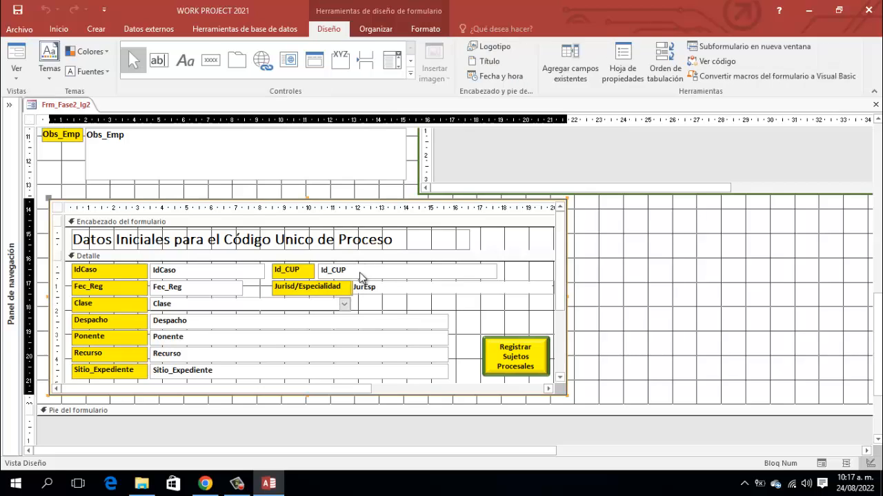
pyautogui.click(367, 274)
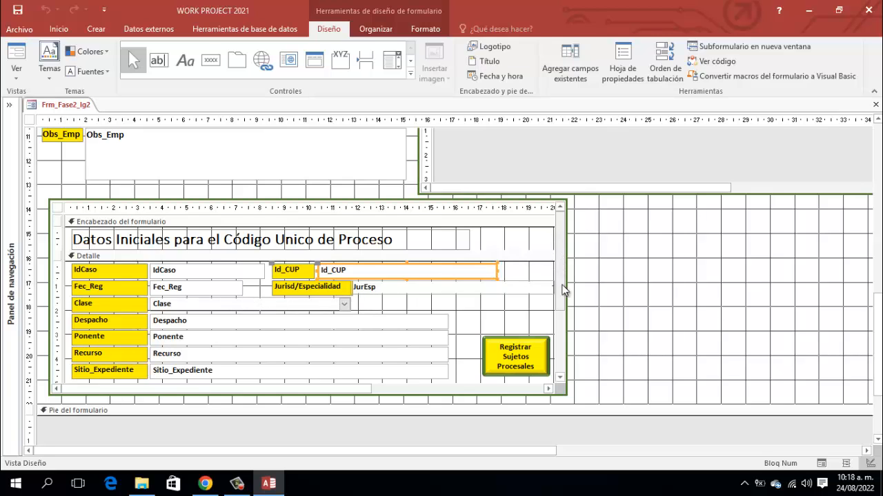
# - Widen the Datos Iniciales subform by dragging its right edge outward
pyautogui.click(585, 288)
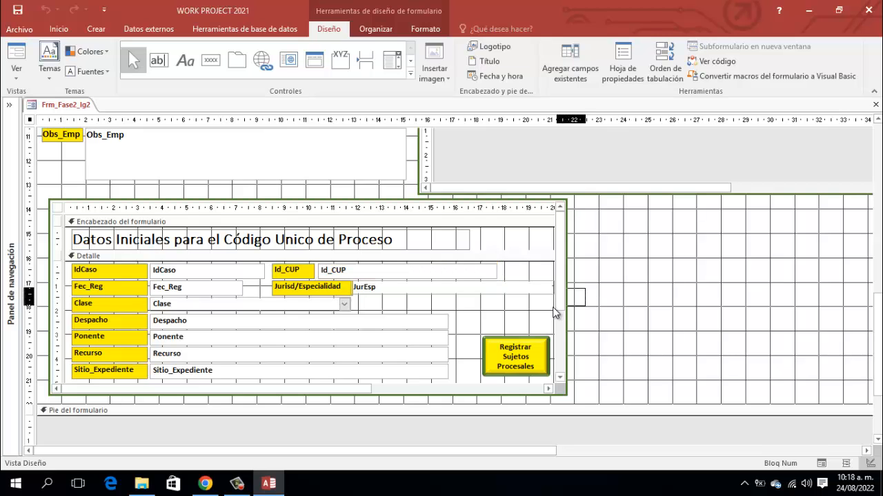
pyautogui.click(567, 310)
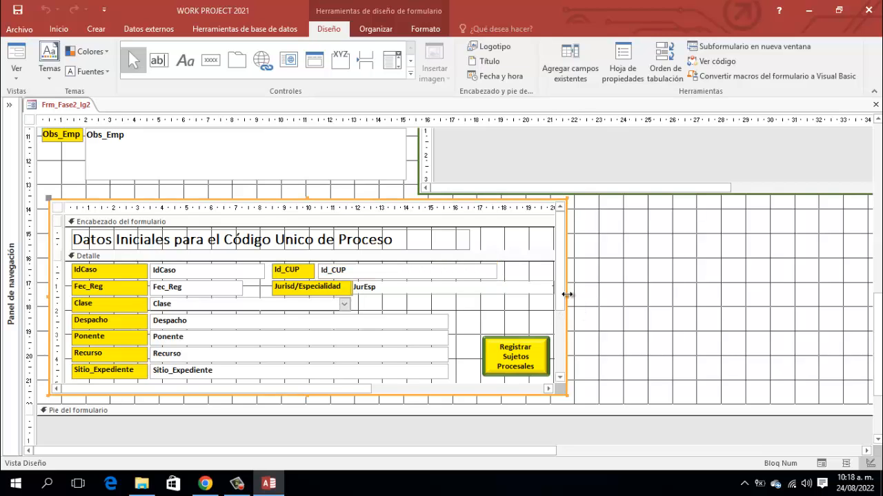
pyautogui.moveTo(567, 298); pyautogui.dragTo(582, 298)
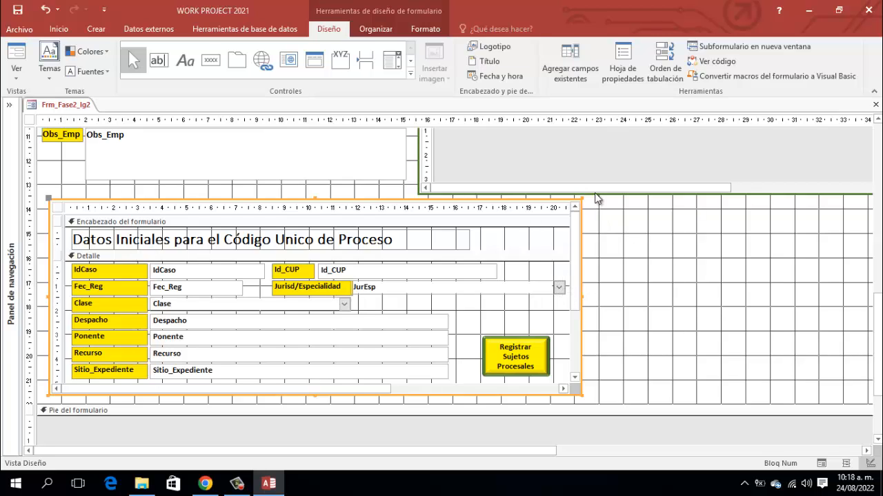
# - Save the Frm_Fase2_Ig2 design and close the form
pyautogui.rightClick(79, 104)
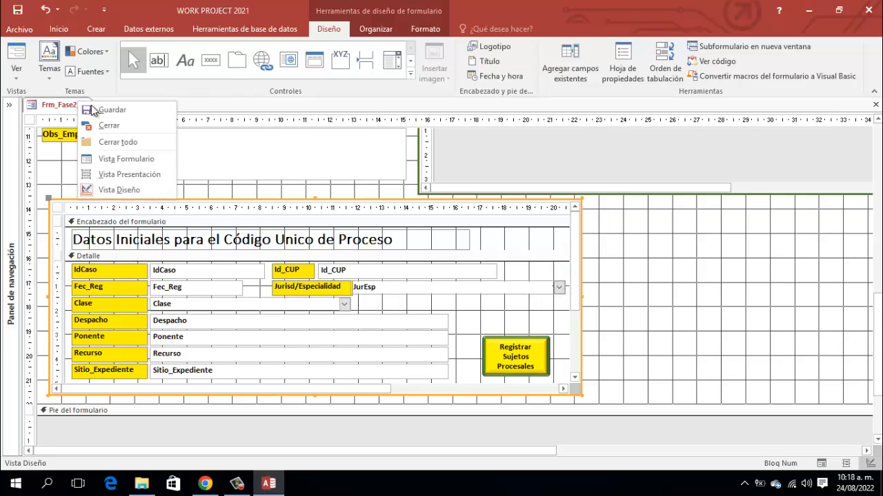
pyautogui.click(111, 109)
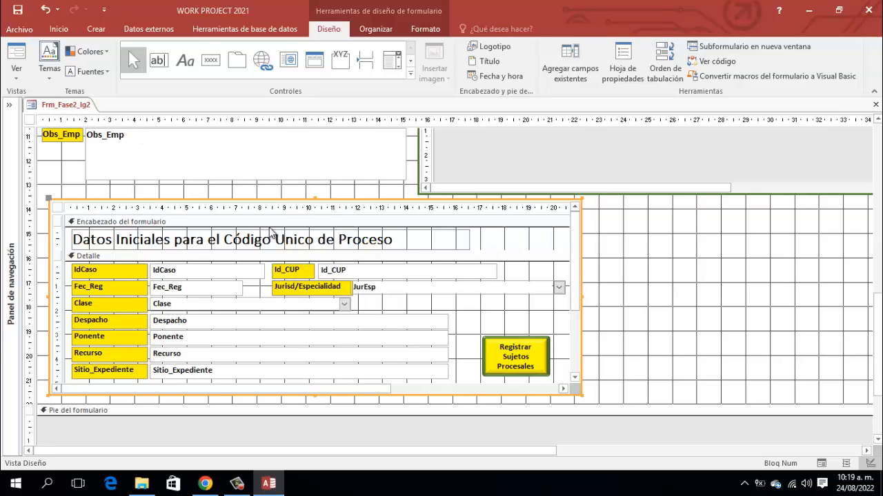
pyautogui.rightClick(69, 105)
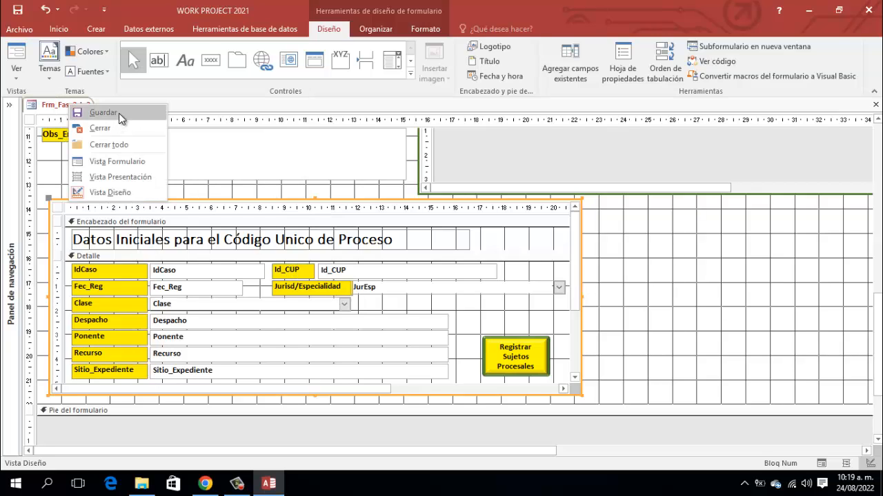
pyautogui.click(108, 110)
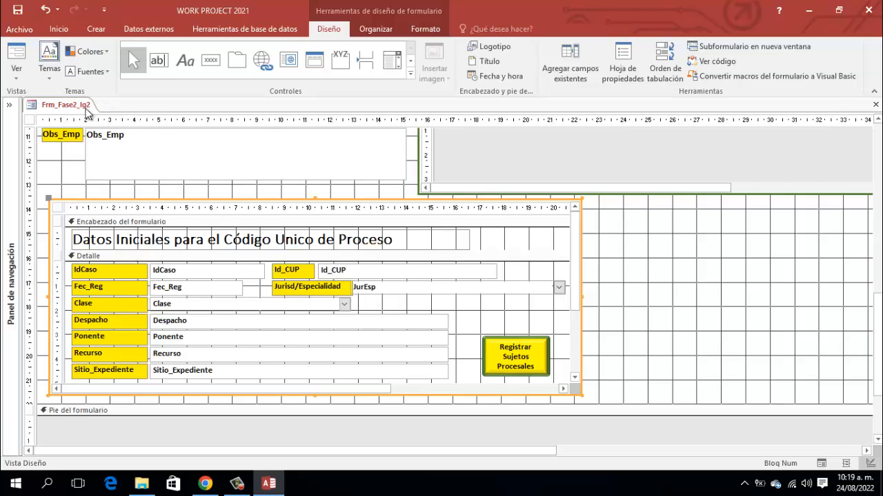
pyautogui.rightClick(73, 106)
pyautogui.click(103, 130)
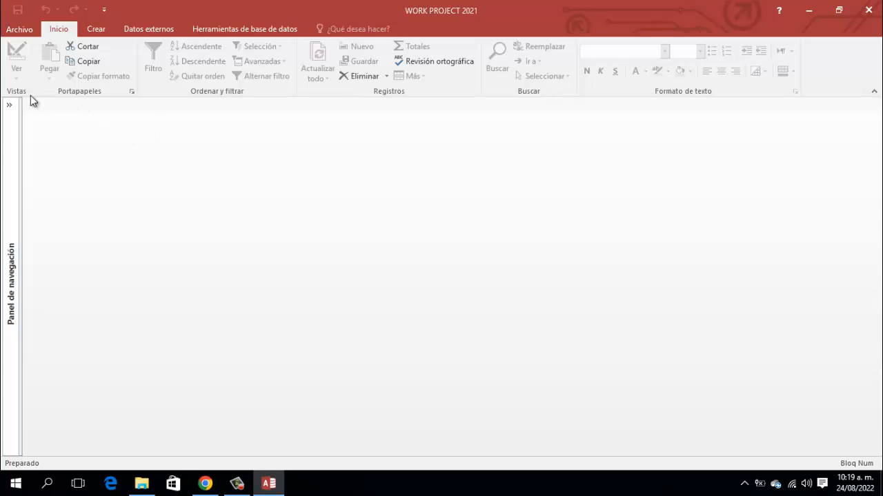
pyautogui.click(9, 107)
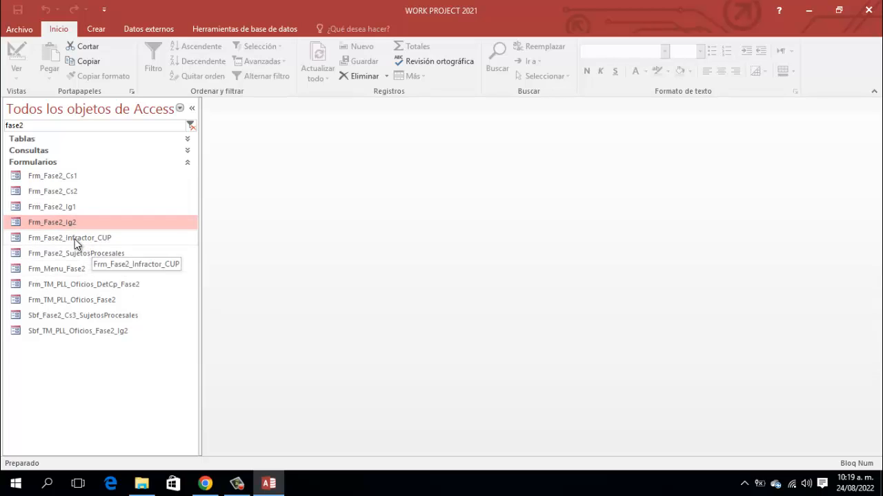
pyautogui.click(72, 239)
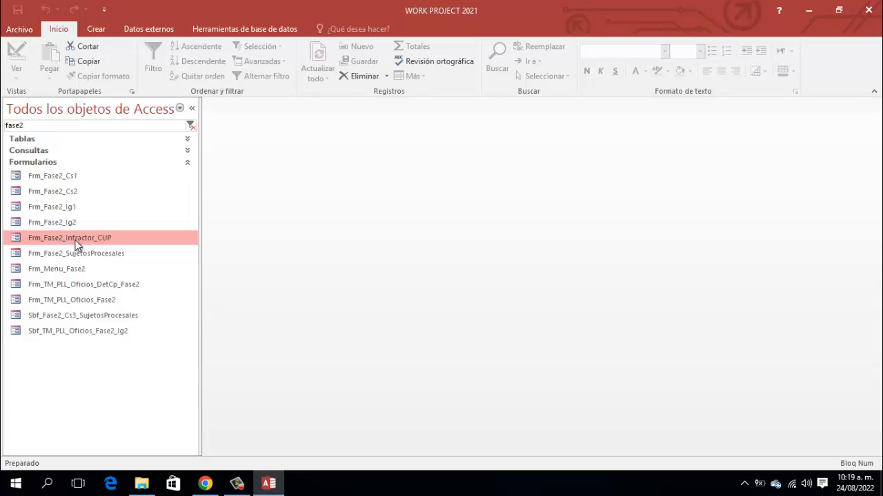
pyautogui.rightClick(87, 239)
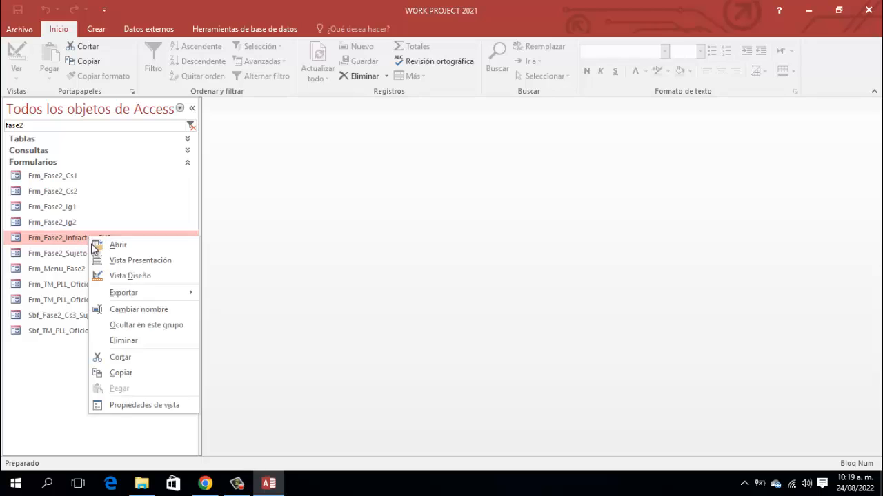
pyautogui.click(131, 279)
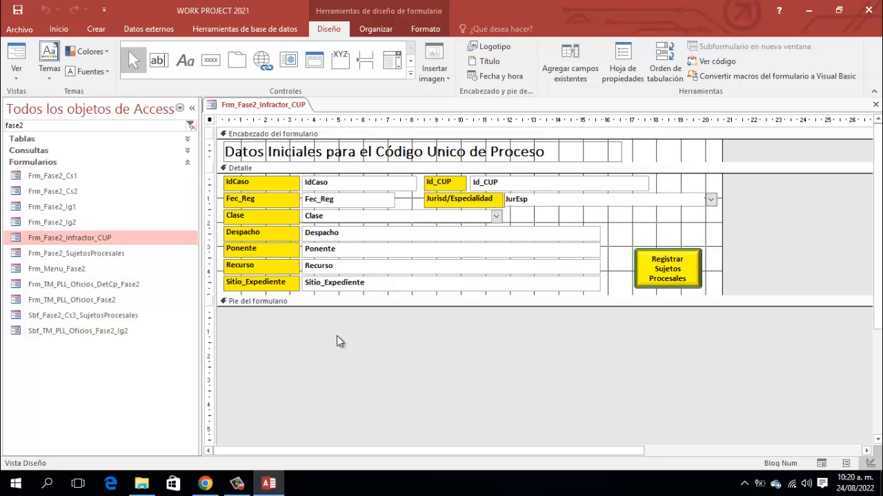
pyautogui.click(647, 285)
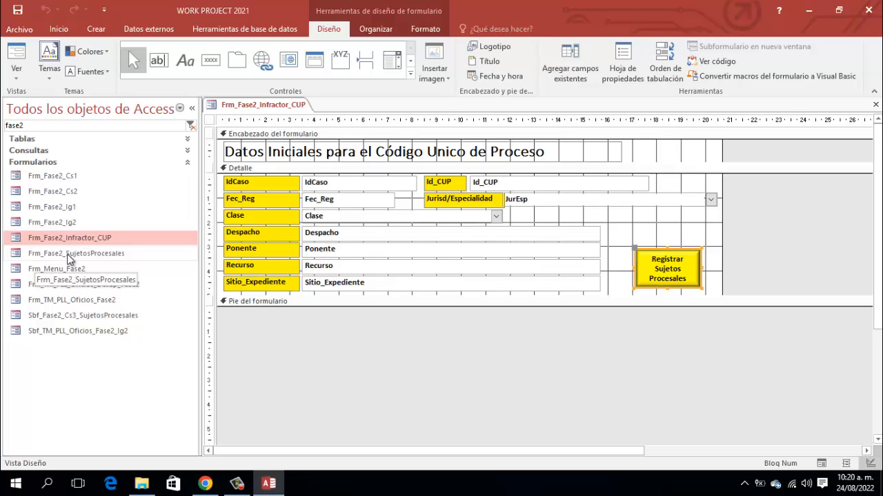
pyautogui.rightClick(260, 103)
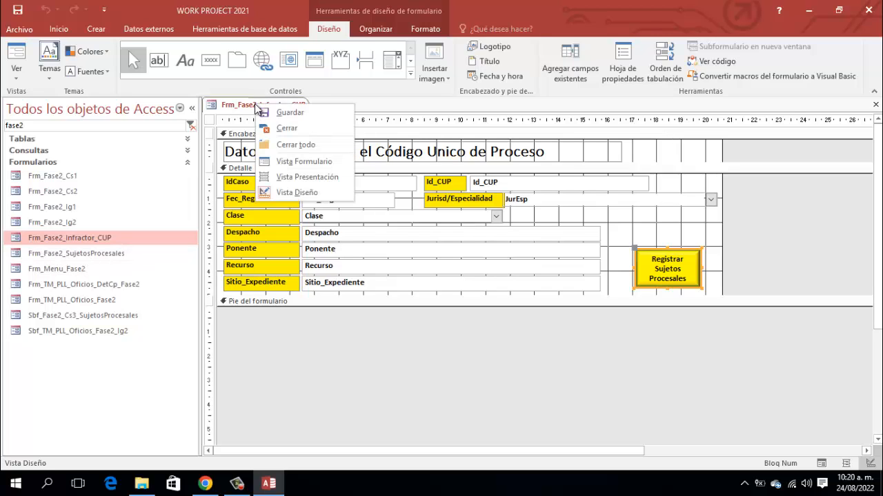
pyautogui.click(272, 126)
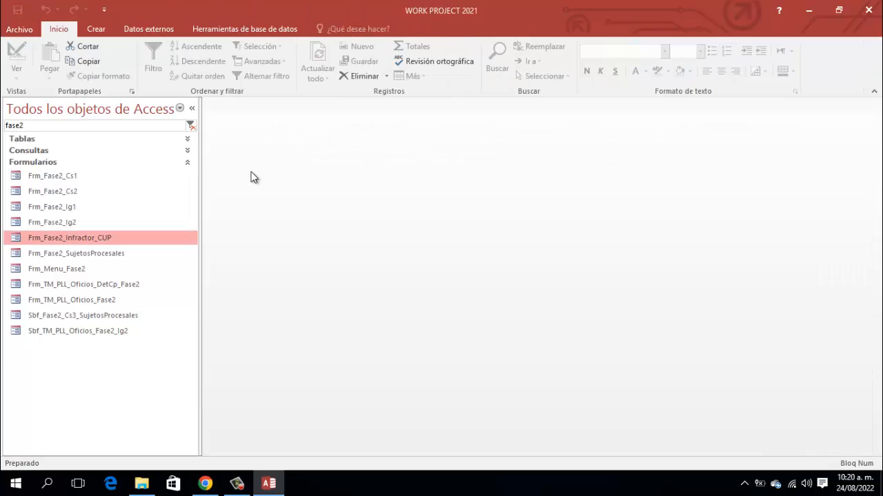
# - Open Frm_Fase2_SujetosProcesales in design view and show the IdReg box's property sheet
pyautogui.click(110, 253)
pyautogui.rightClick(110, 252)
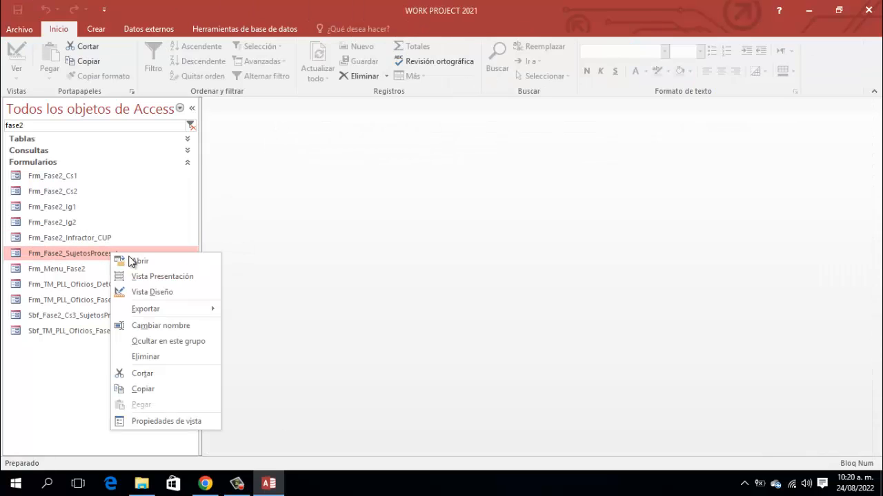
pyautogui.click(163, 293)
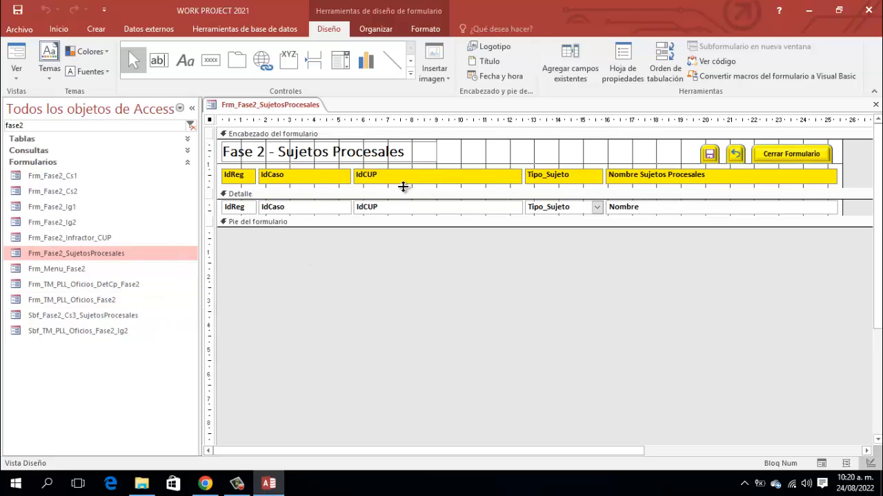
pyautogui.click(235, 208)
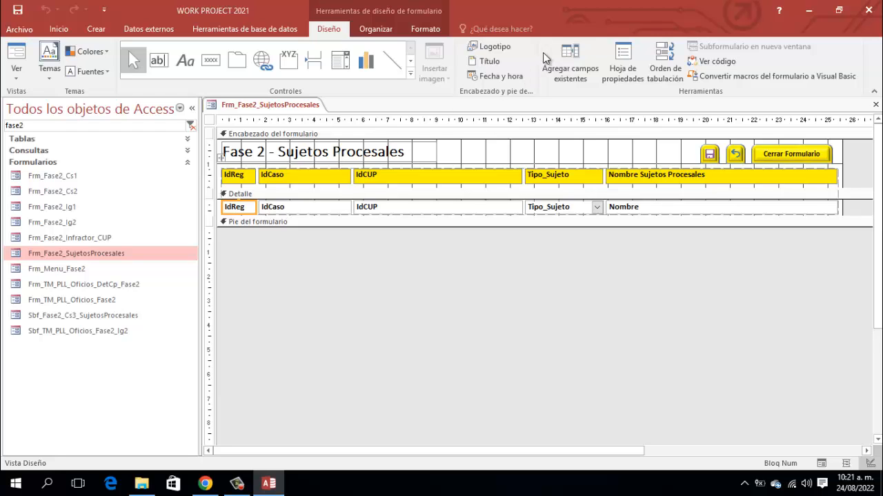
pyautogui.click(623, 60)
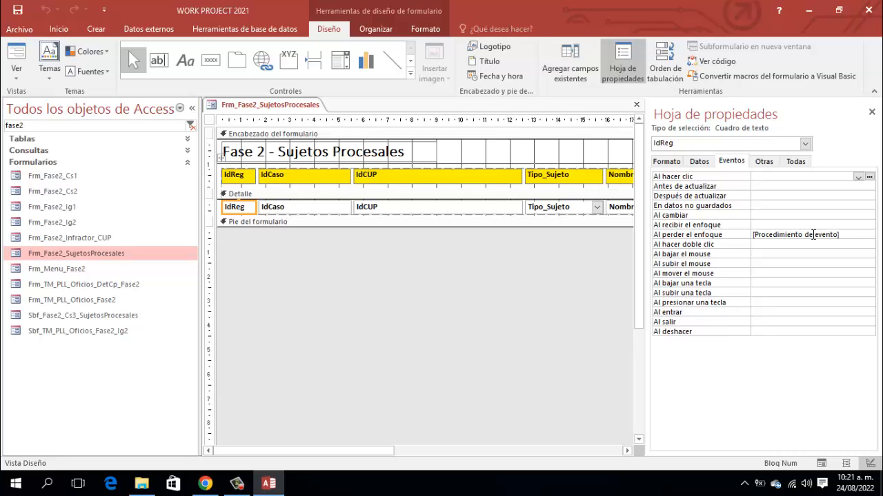
# - Open the VBA code behind IdReg's Al perder el enfoque event
pyautogui.click(857, 235)
pyautogui.click(858, 235)
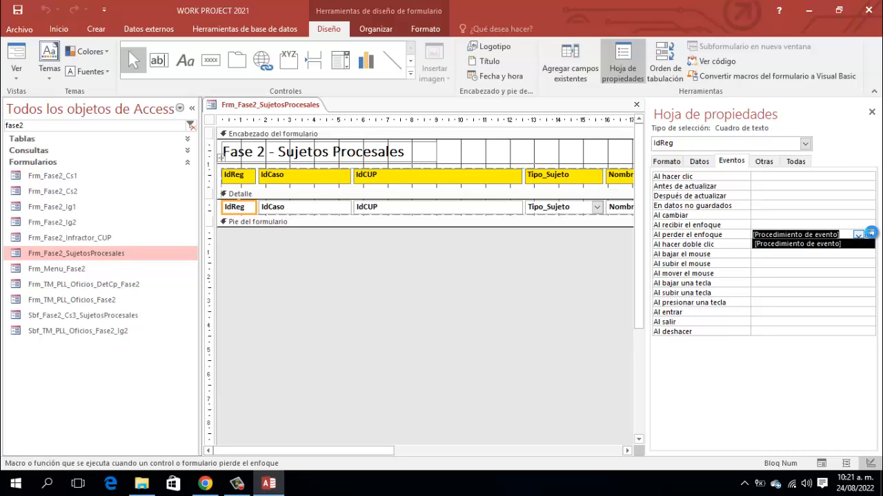
pyautogui.click(871, 233)
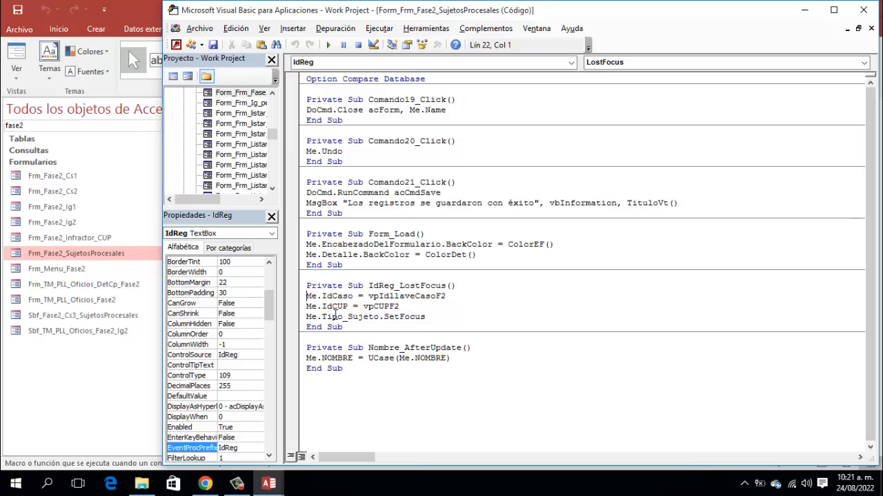
# - Close the code editor, cancel the quit prompt, and hide the property sheet
pyautogui.click(861, 10)
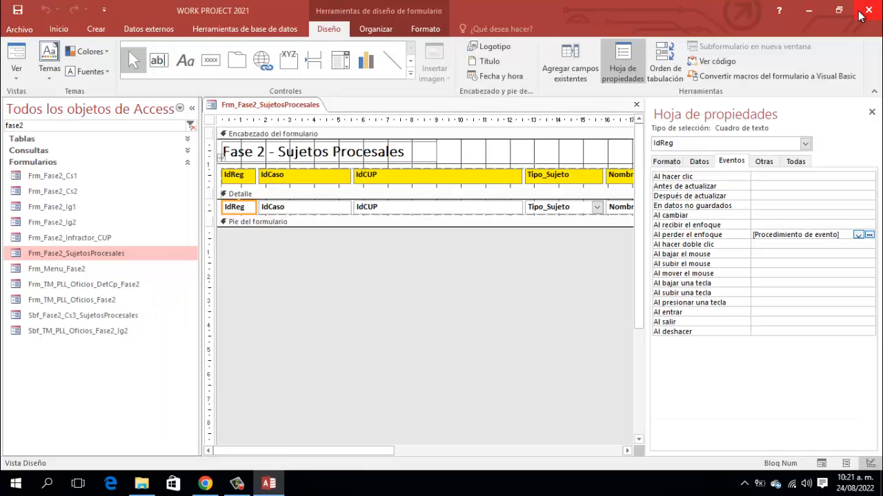
pyautogui.click(868, 9)
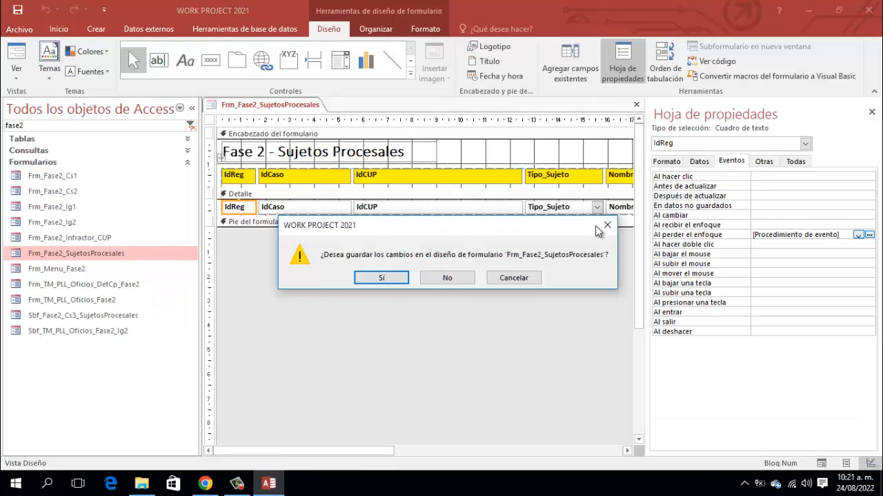
pyautogui.click(524, 283)
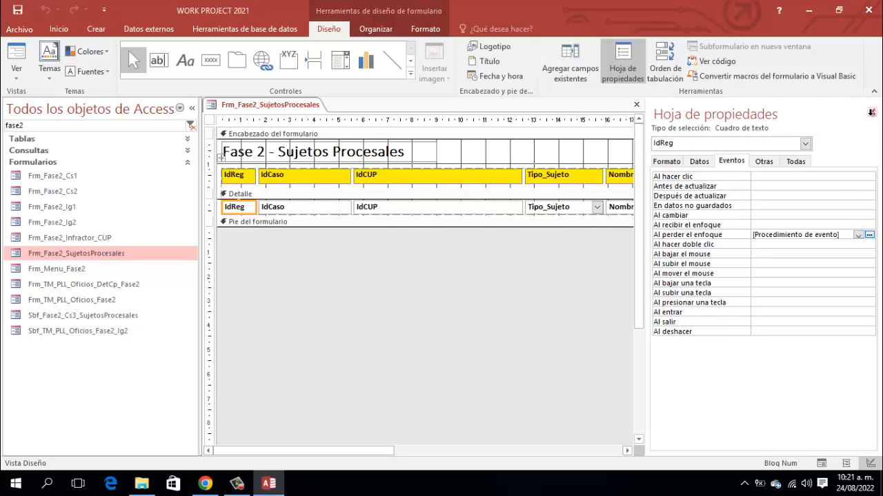
pyautogui.click(872, 112)
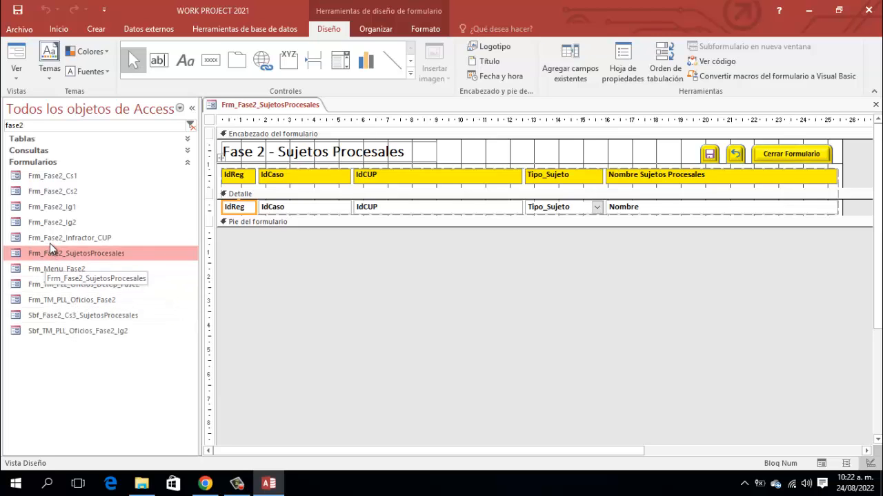
# - Save and close Frm_Fase2_SujetosProcesales, then select Frm_TM_PLL_Oficios_Fase2 in the list
pyautogui.rightClick(267, 105)
pyautogui.click(294, 110)
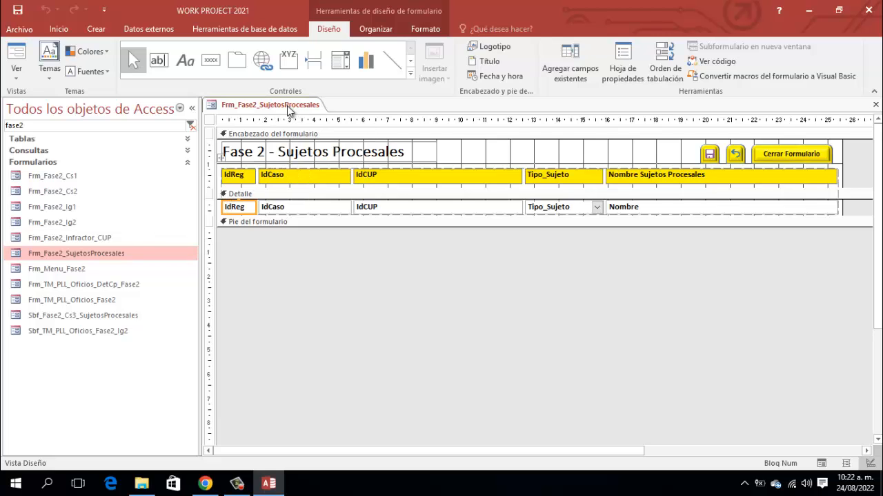
pyautogui.rightClick(288, 105)
pyautogui.click(312, 129)
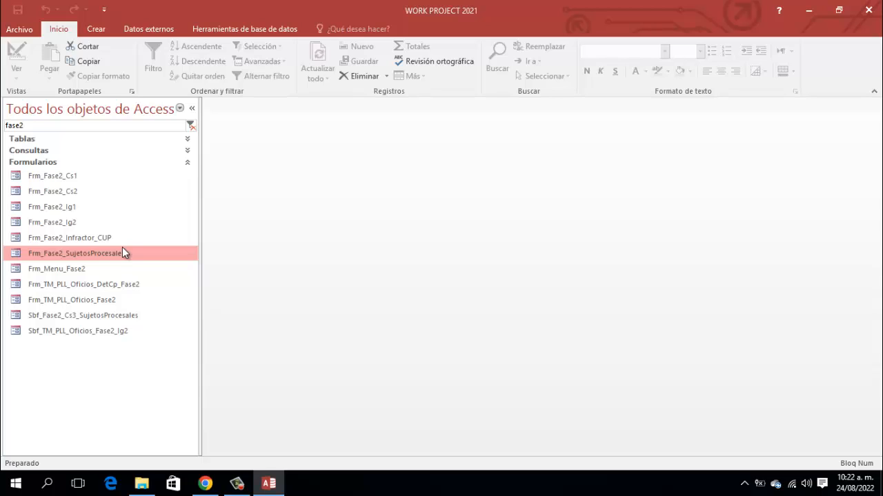
pyautogui.press('Down')
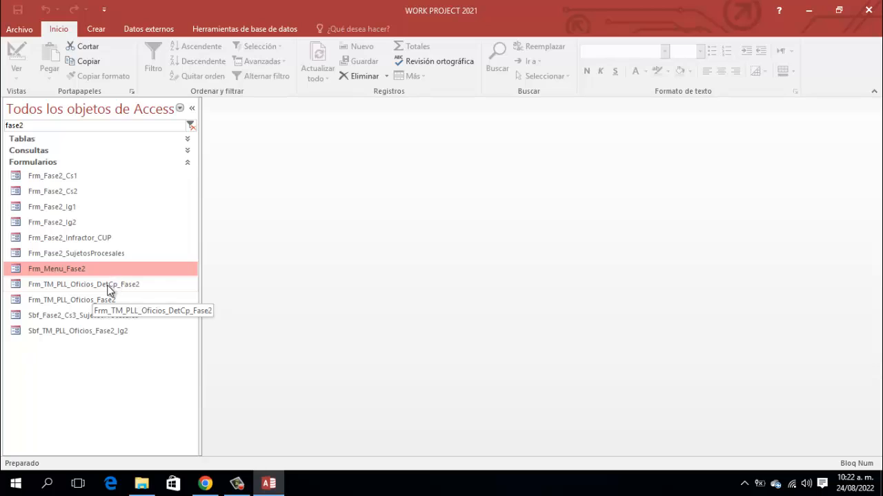
pyautogui.click(76, 304)
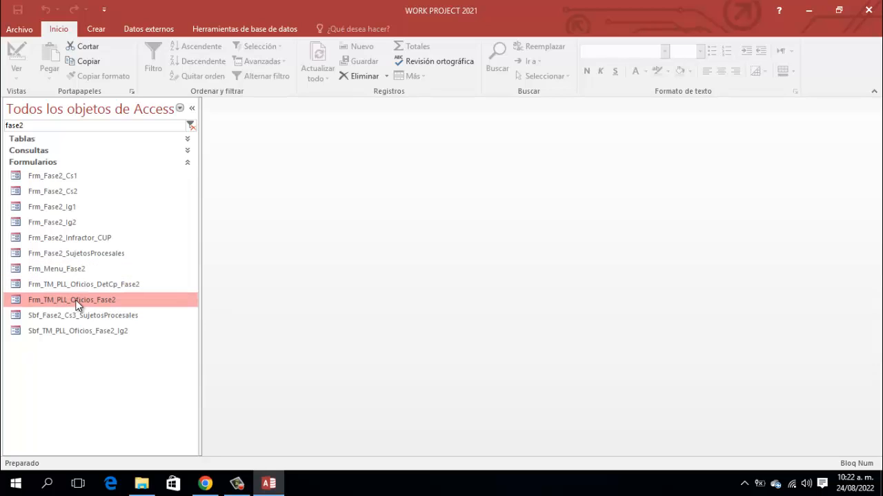
# - Open Frm_TM_PLL_Oficios_Fase2 in design view to inspect its 'DATOS IDENTIFICATIVOS ANEXOS FASE 2' layout
pyautogui.rightClick(76, 303)
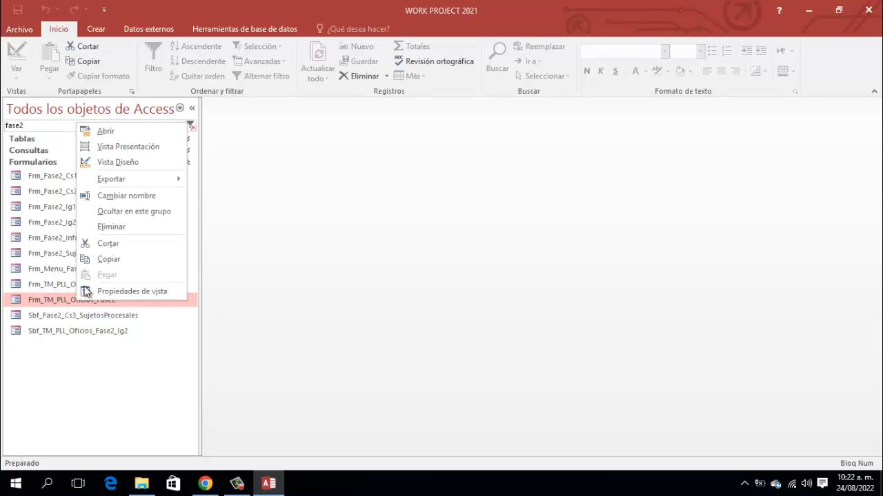
pyautogui.click(128, 164)
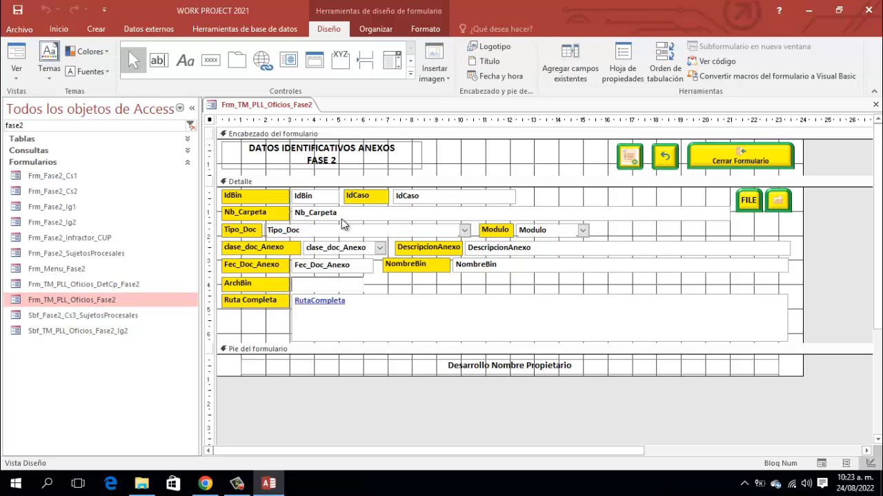
pyautogui.rightClick(286, 111)
# - Close Oficios_Fase2 and open Frm_TM_PLL_Oficios_DetCp_Fase2 in design view, with its record-count box and Clave proceso field
pyautogui.click(315, 128)
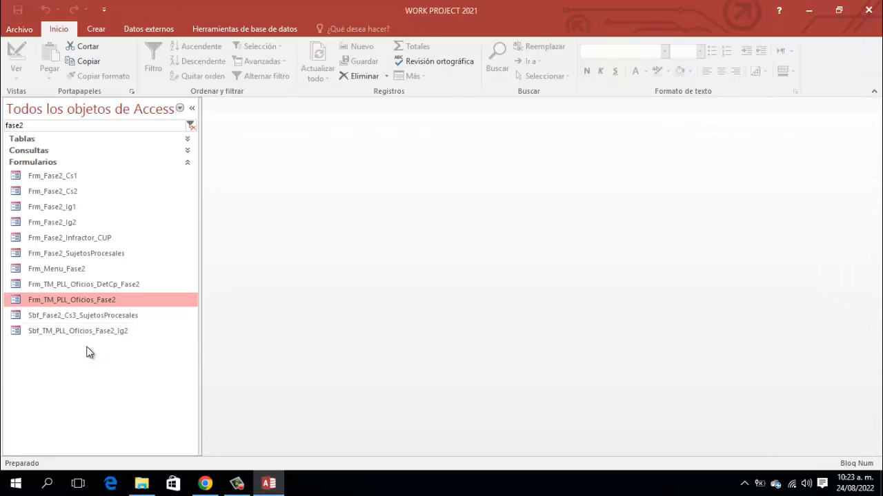
pyautogui.rightClick(70, 285)
pyautogui.click(115, 325)
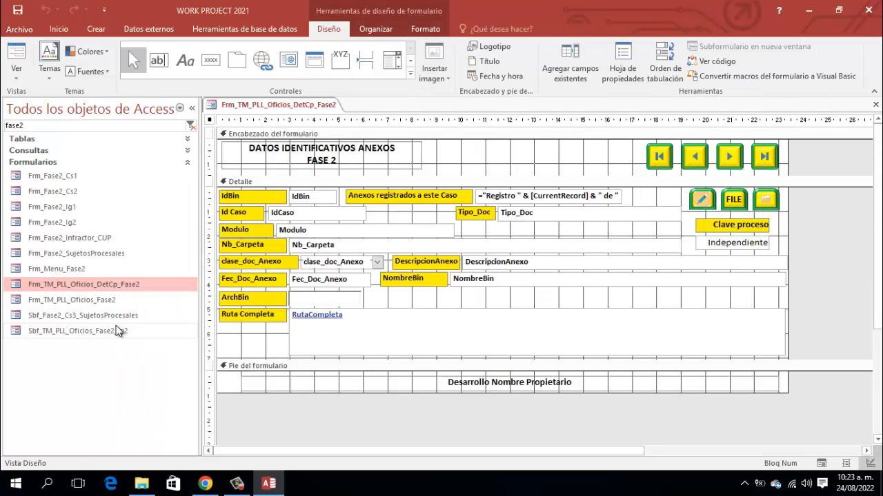